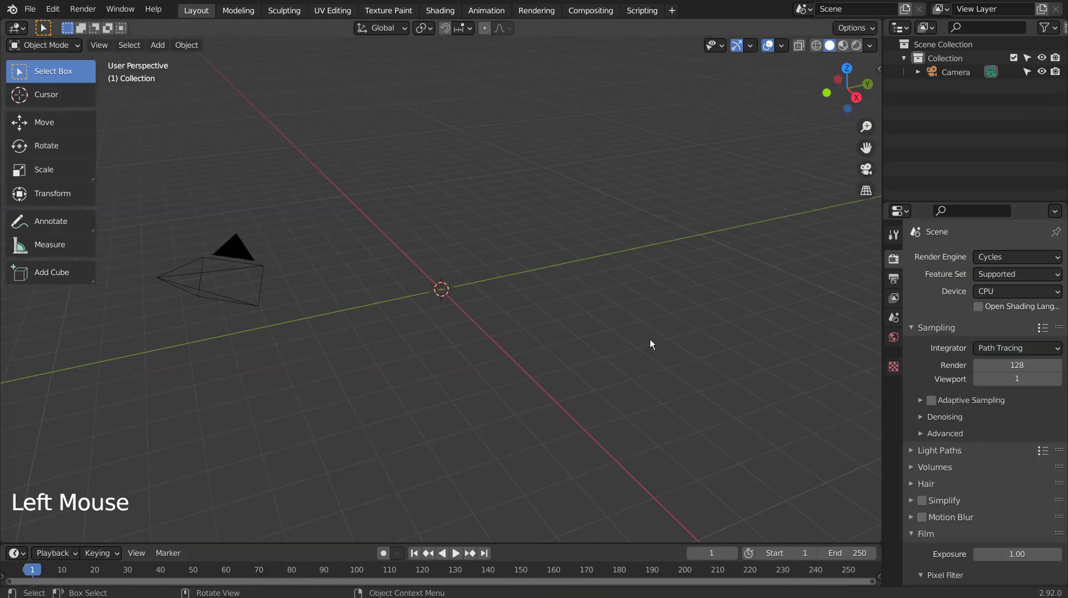
From front view, add a UV sphere, subdivide it with Ctrl+3 and shade it smooth
key("KP_1")
key("shift+a")
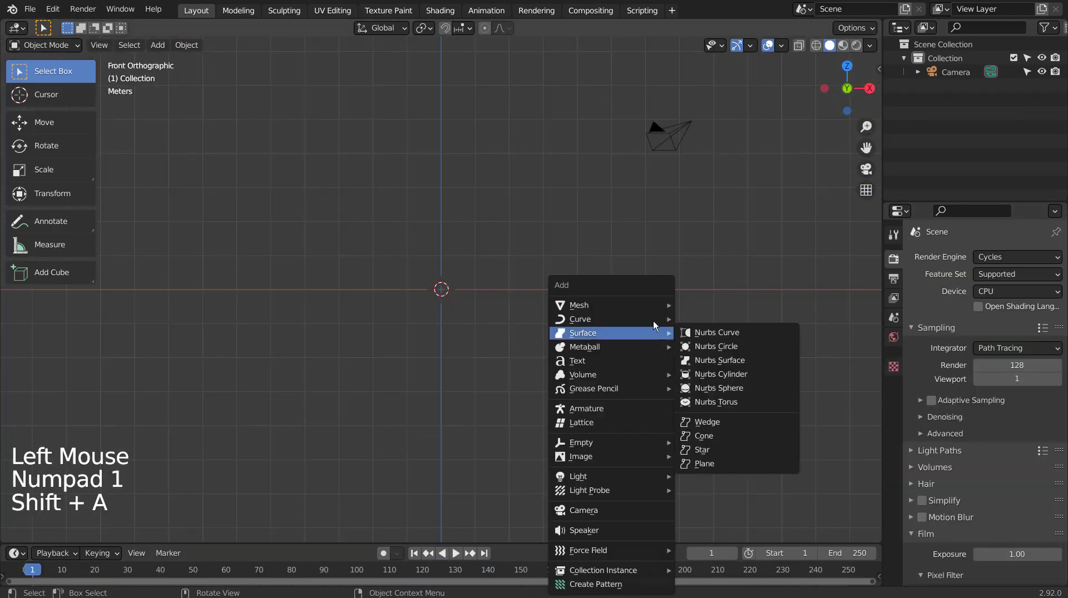
mouse_move(611, 305)
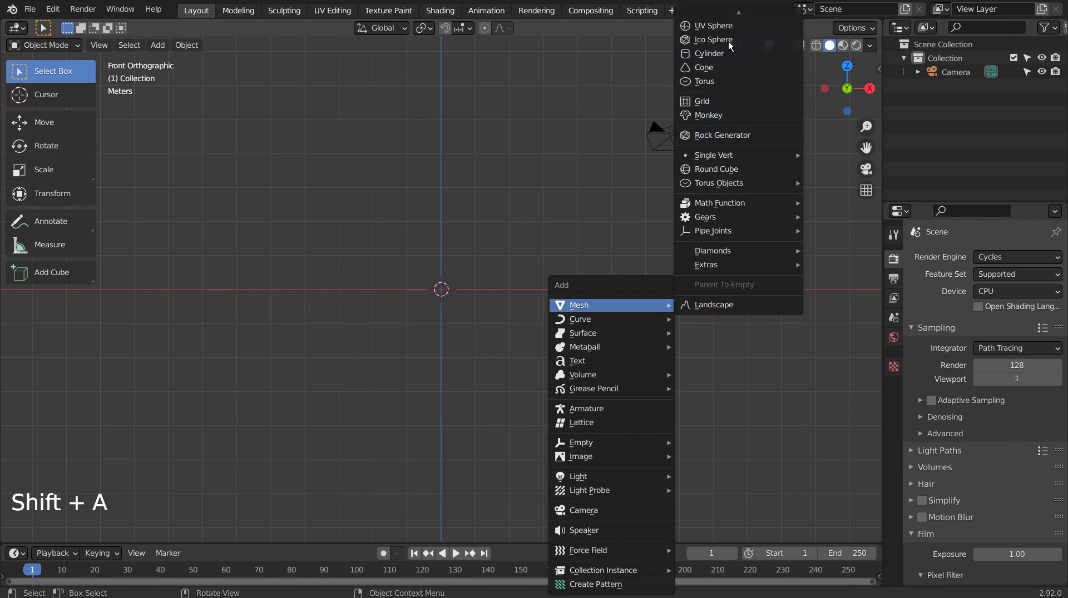
left_click(729, 25)
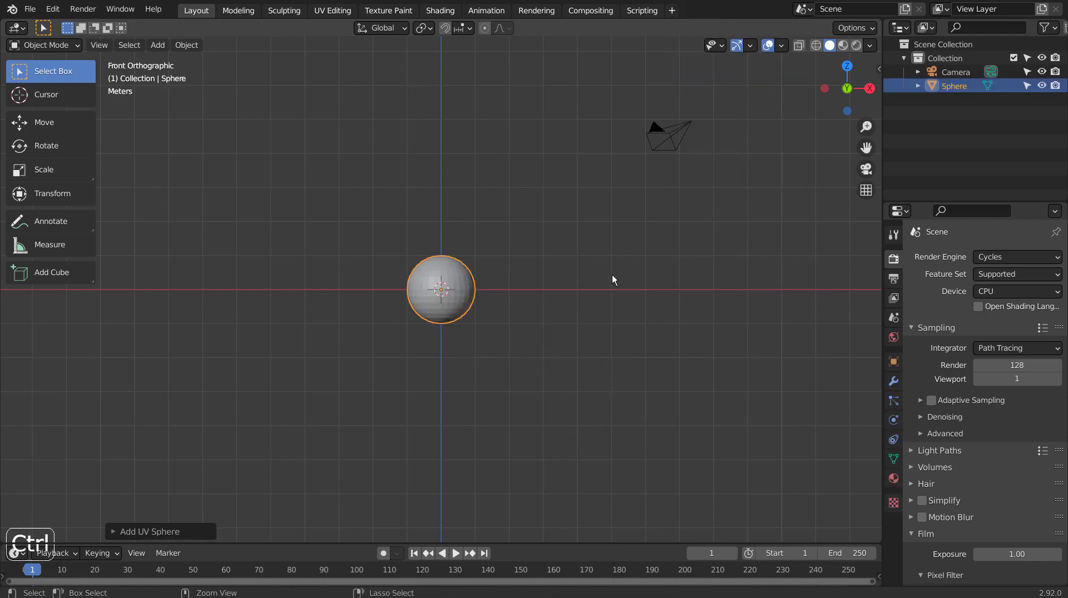
key("ctrl+3")
right_click(453, 278)
left_click(452, 278)
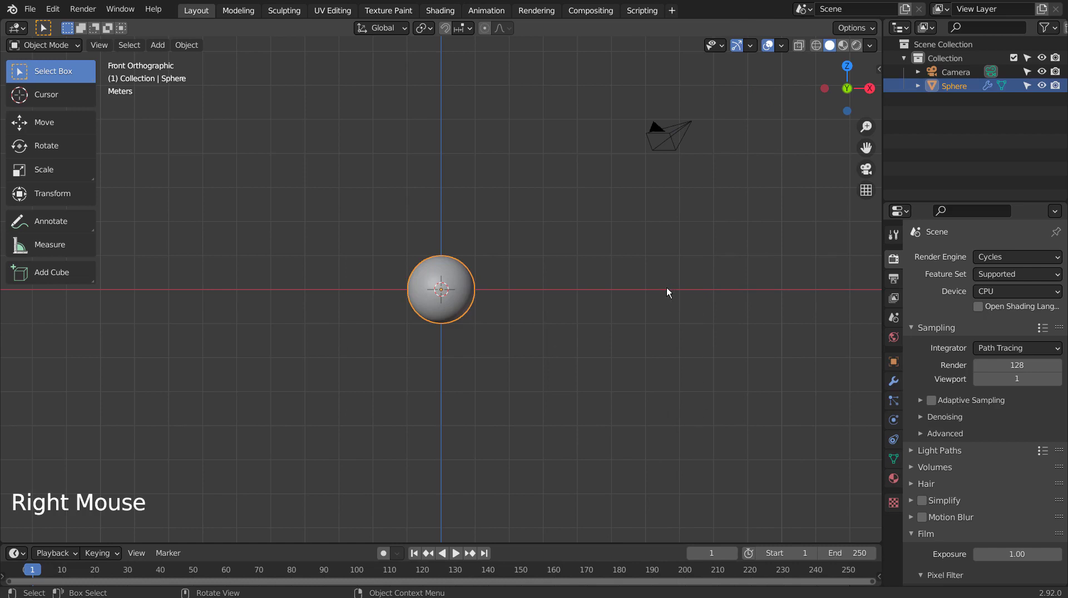
key("shift+a")
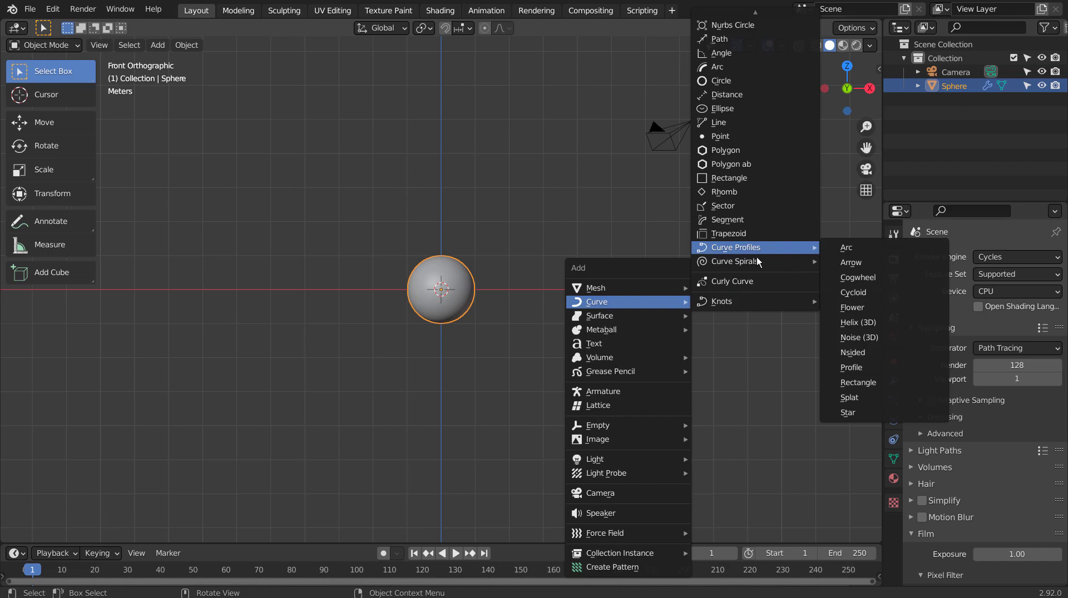
mouse_move(734, 261)
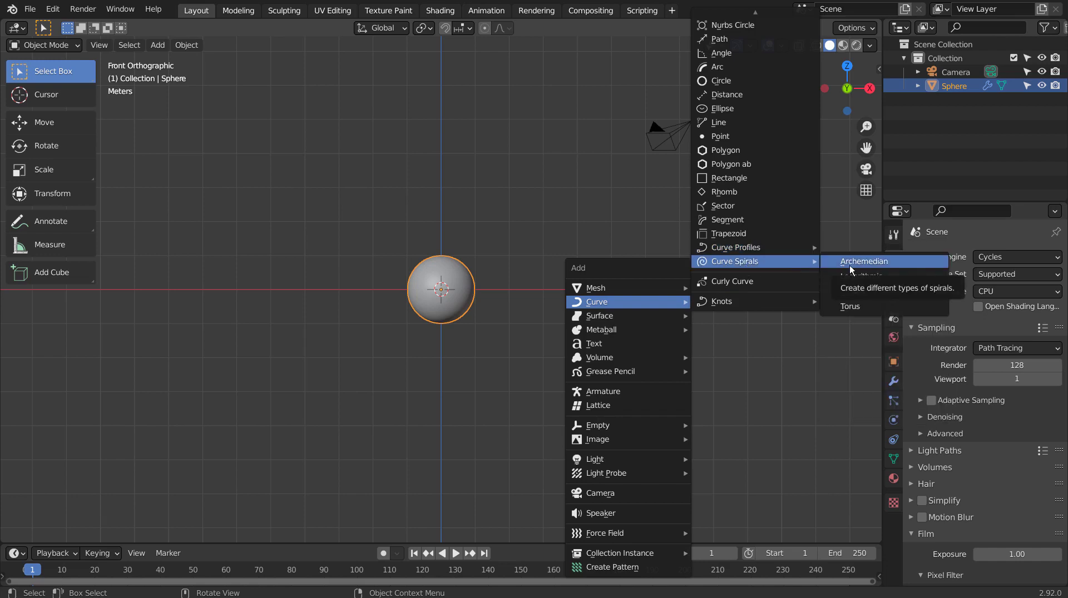
Add an Archimedean spiral with height 2.73, 2 turns and radius growth -0.32
left_click(849, 262)
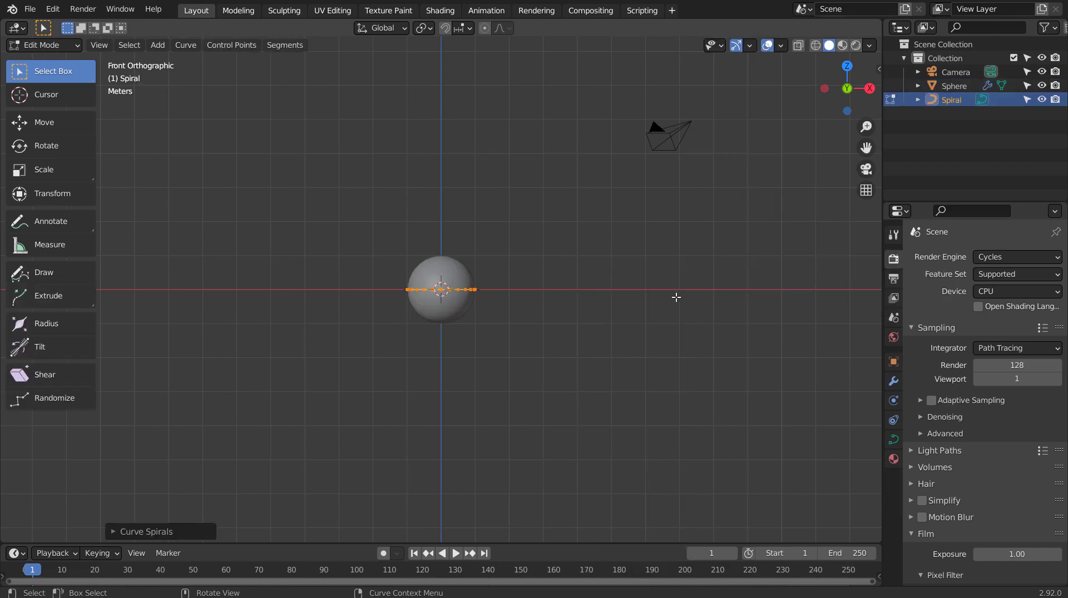
left_click(171, 532)
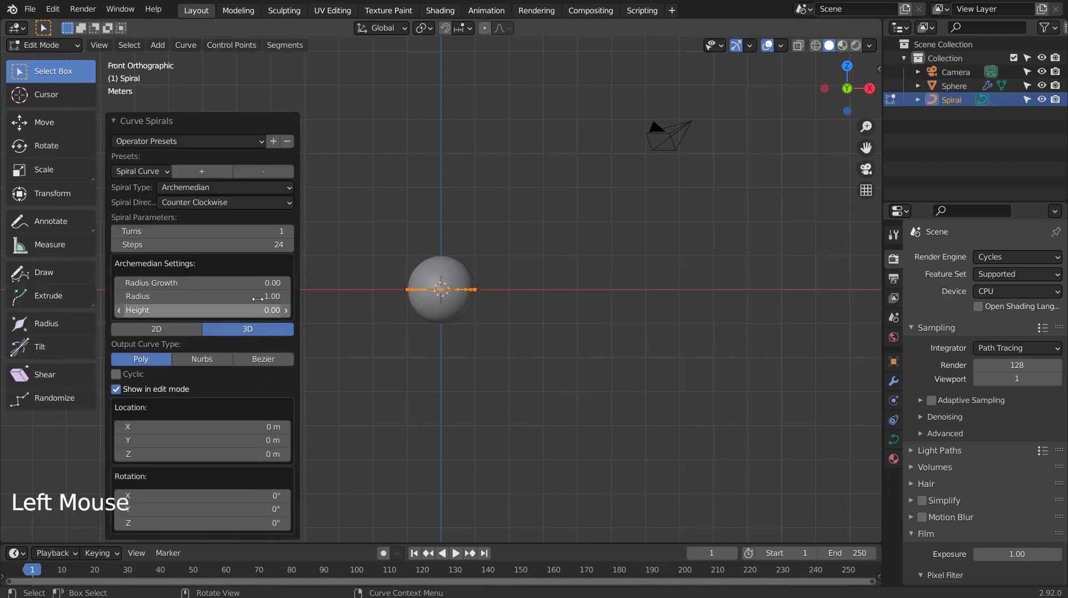
left_click_drag(229, 304, 267, 303)
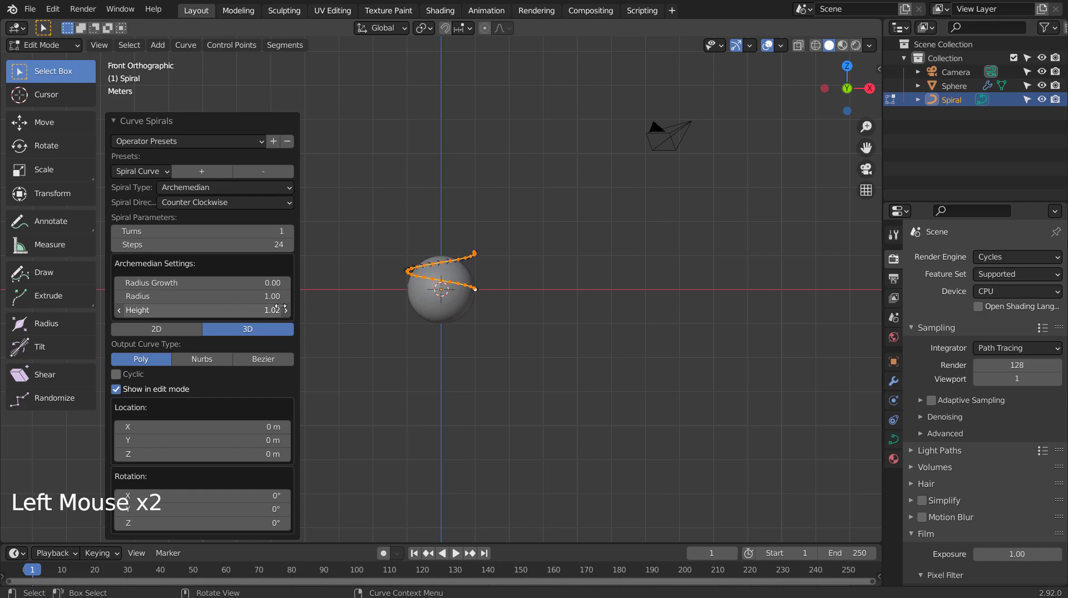
left_click(287, 231)
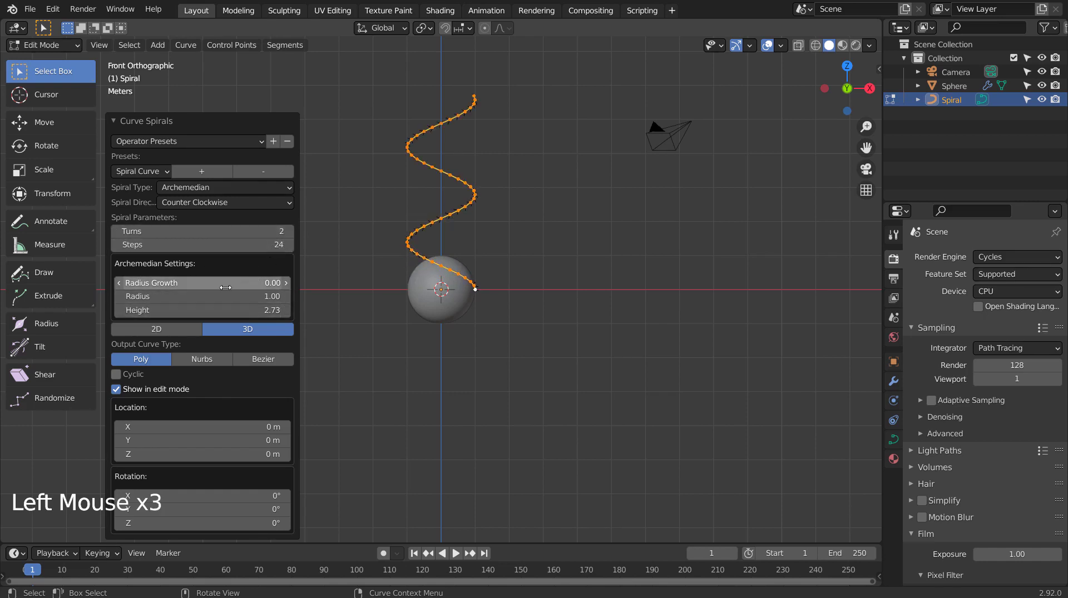
left_click_drag(247, 285, 235, 284, "shift")
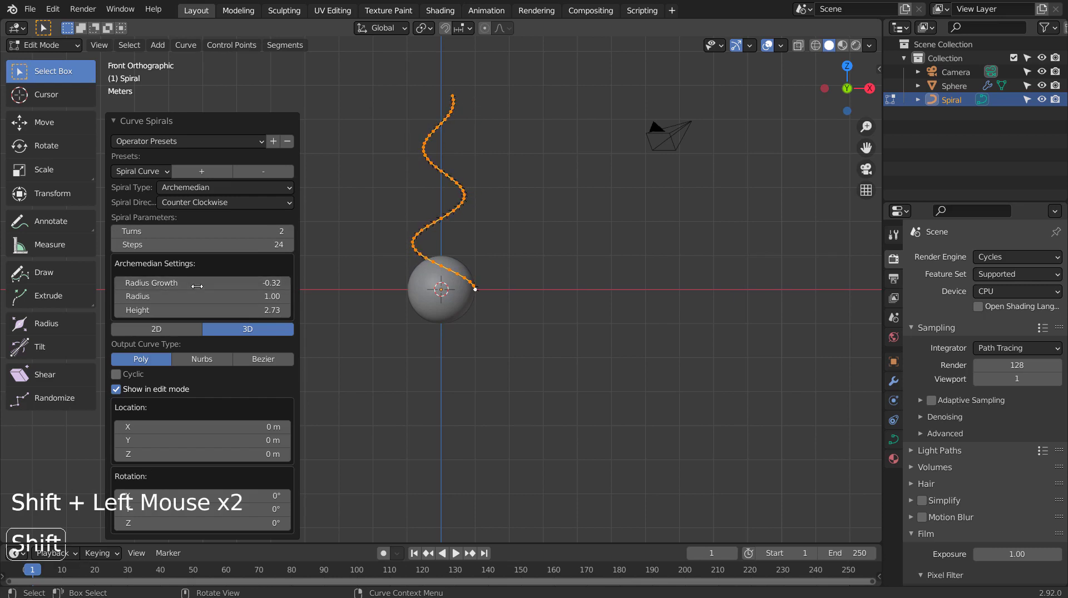
Orbit around the spiral, briefly try three turns, then settle back on two turns
middle_click_drag(613, 255, 581, 269)
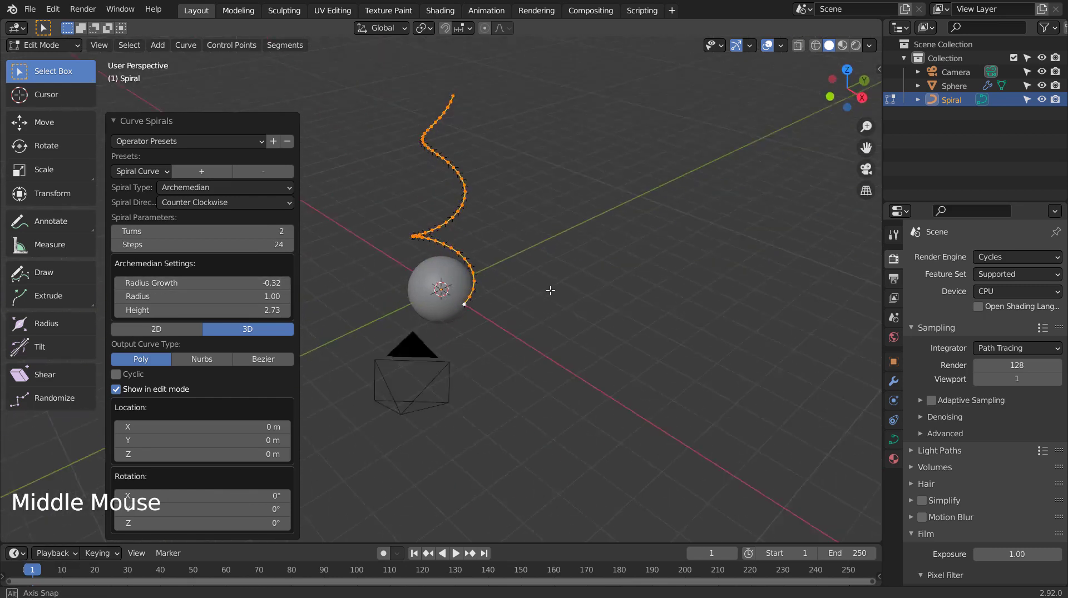
left_click(281, 235)
scroll(647, 318, "down", 2)
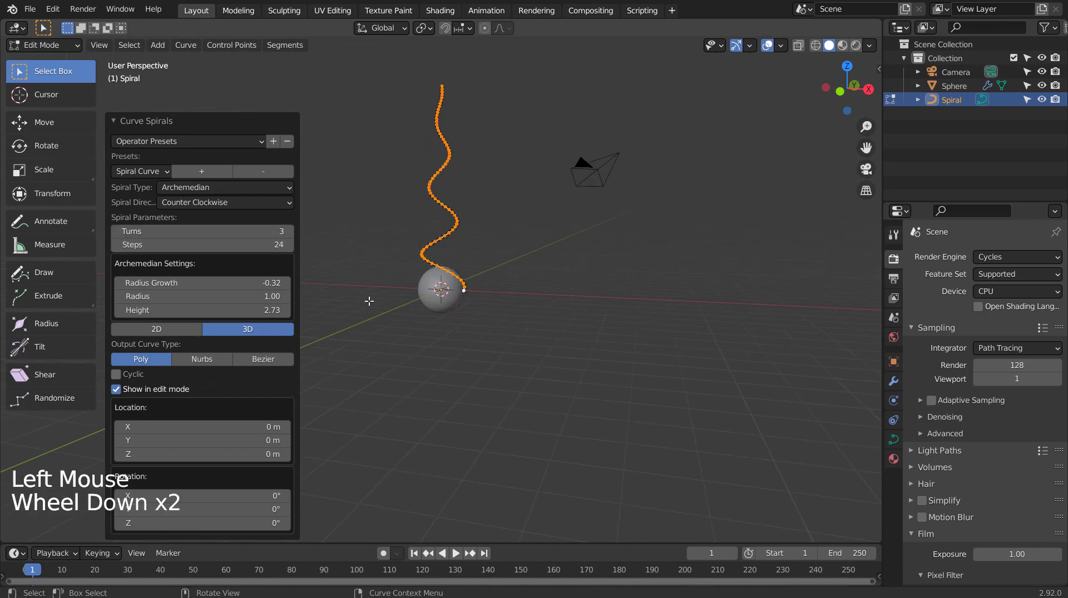
left_click(116, 230)
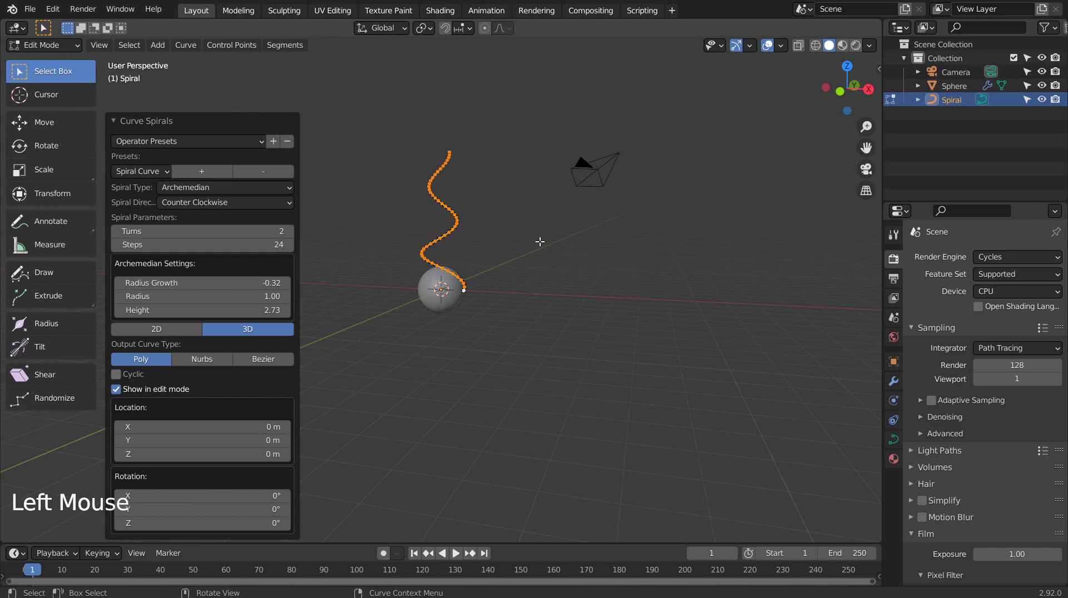
scroll(531, 260, "up", 2)
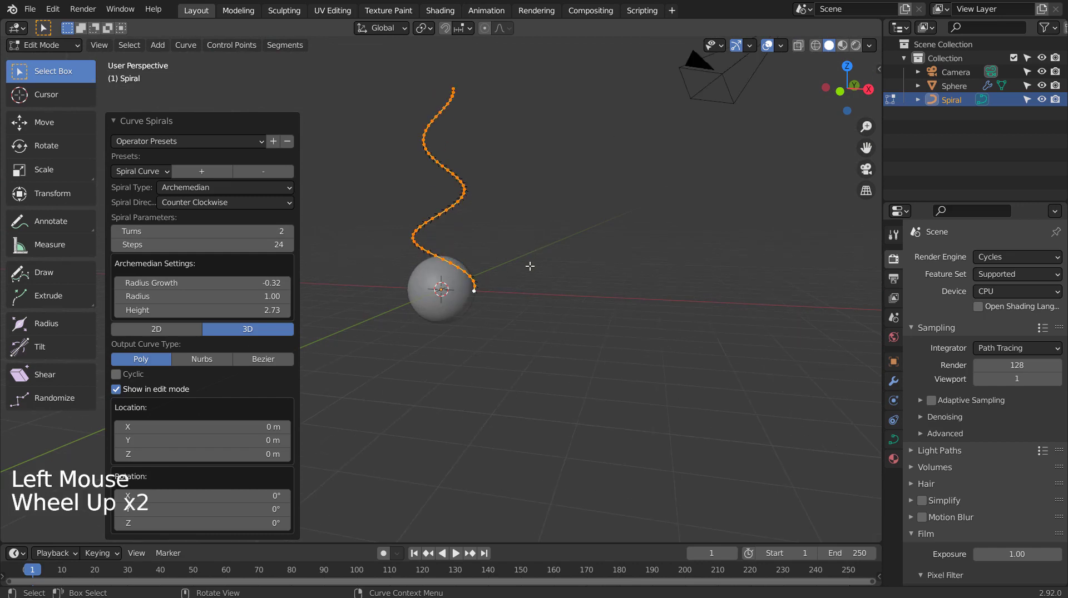
Set the spiral curve's Geometry bevel depth to 0.38 m, making a thick round tube
left_click(895, 440)
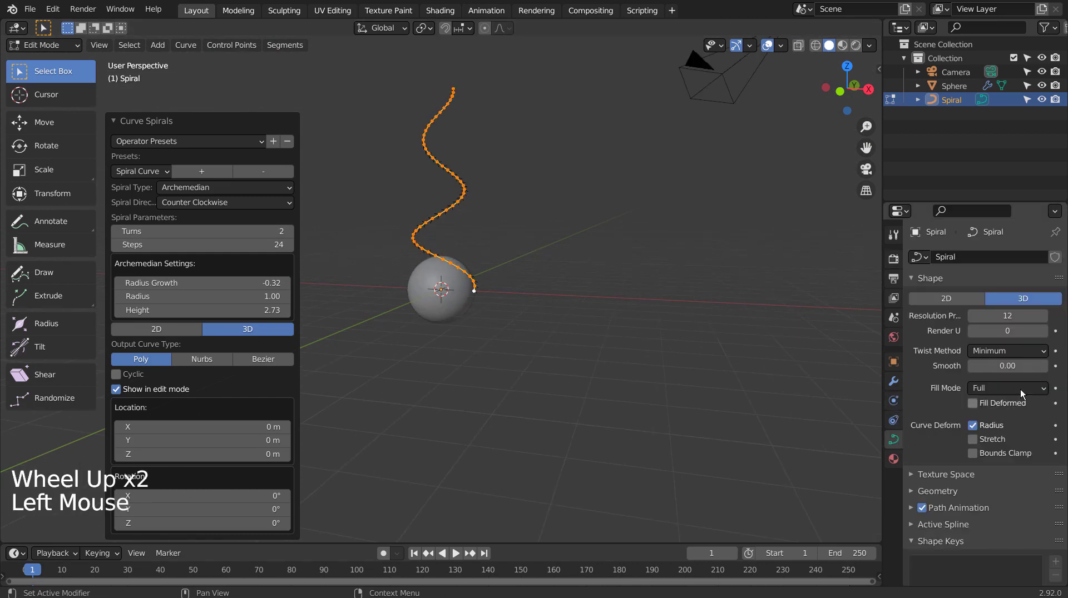
left_click(915, 497)
scroll(975, 526, "down", 2)
scroll(983, 511, "down", 4)
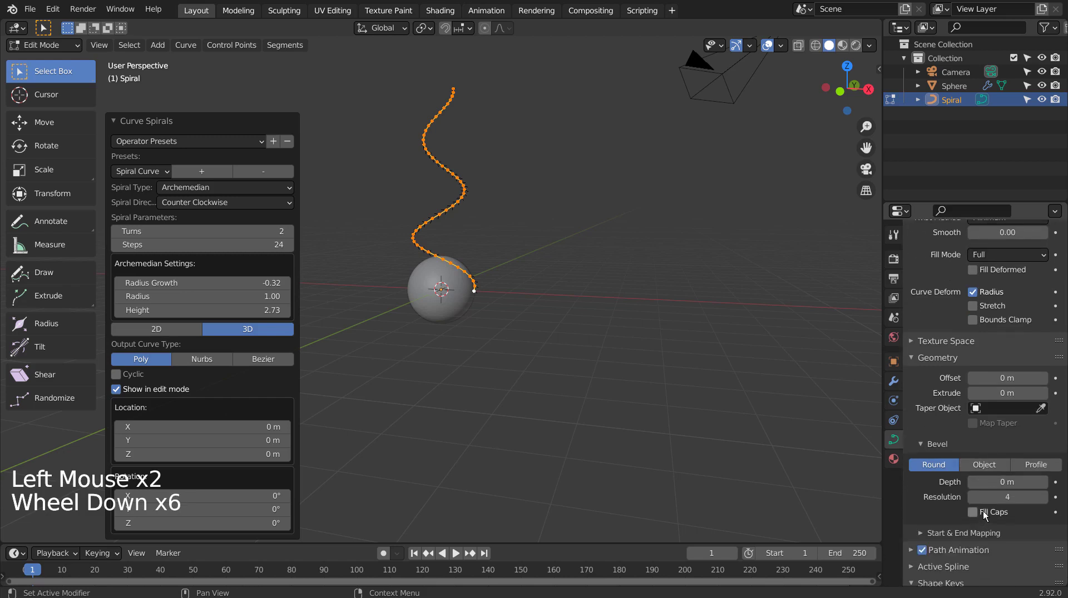
mouse_move(997, 482)
left_mouse_down()
mouse_move(1029, 482)
mouse_move(995, 482)
left_mouse_up()
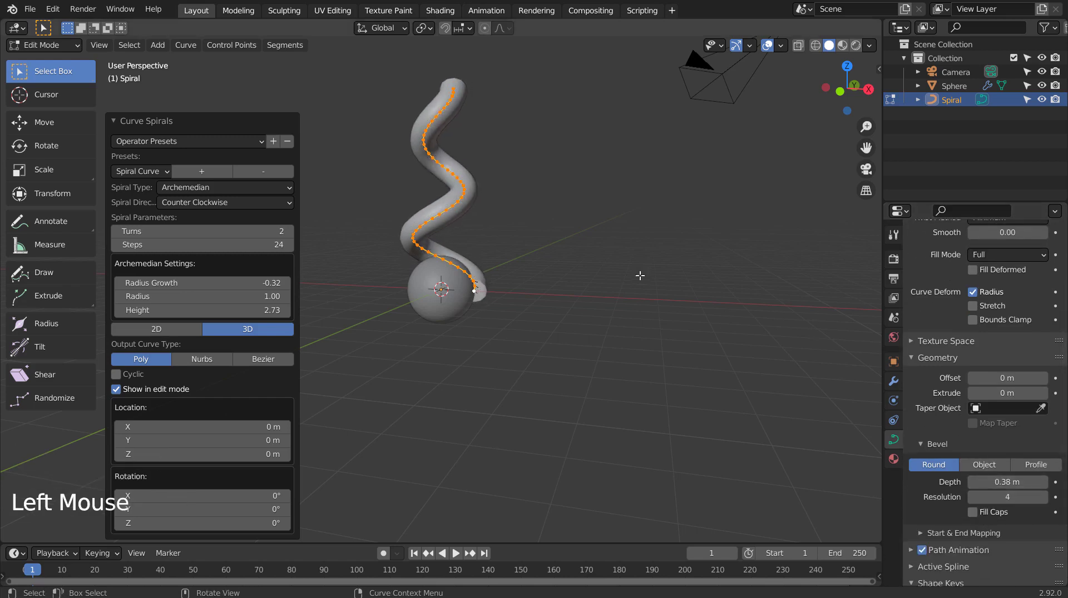
mouse_move(638, 274)
middle_mouse_down("shift")
mouse_move(519, 303)
mouse_move(537, 348)
mouse_move(441, 220)
middle_mouse_up("shift")
scroll(538, 348, "up", 4)
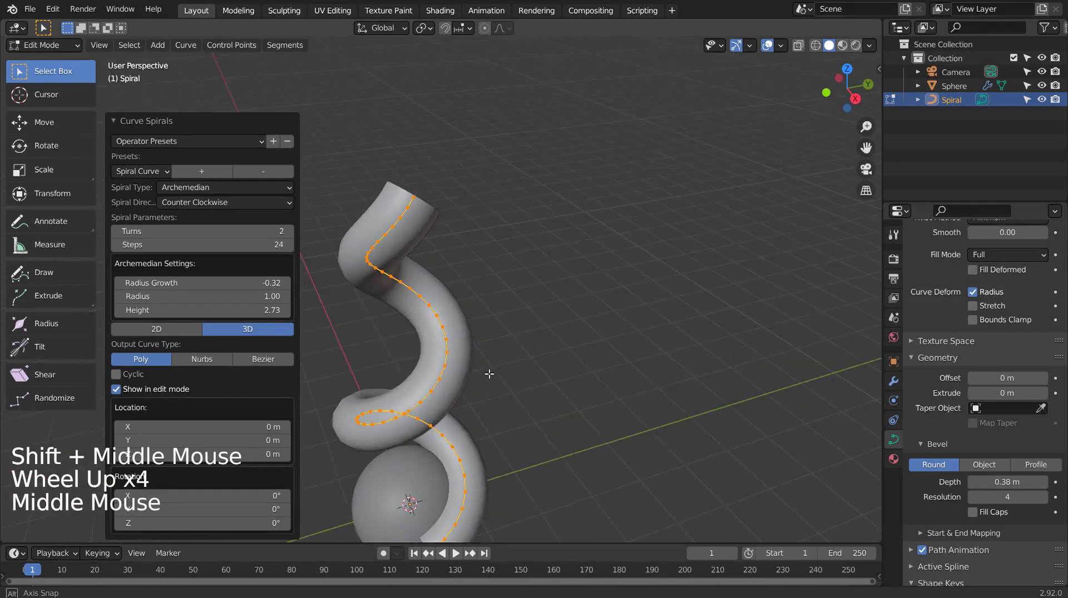
Shrink the spiral's top point with Alt+S and proportional editing so the tube tapers
left_click(405, 201)
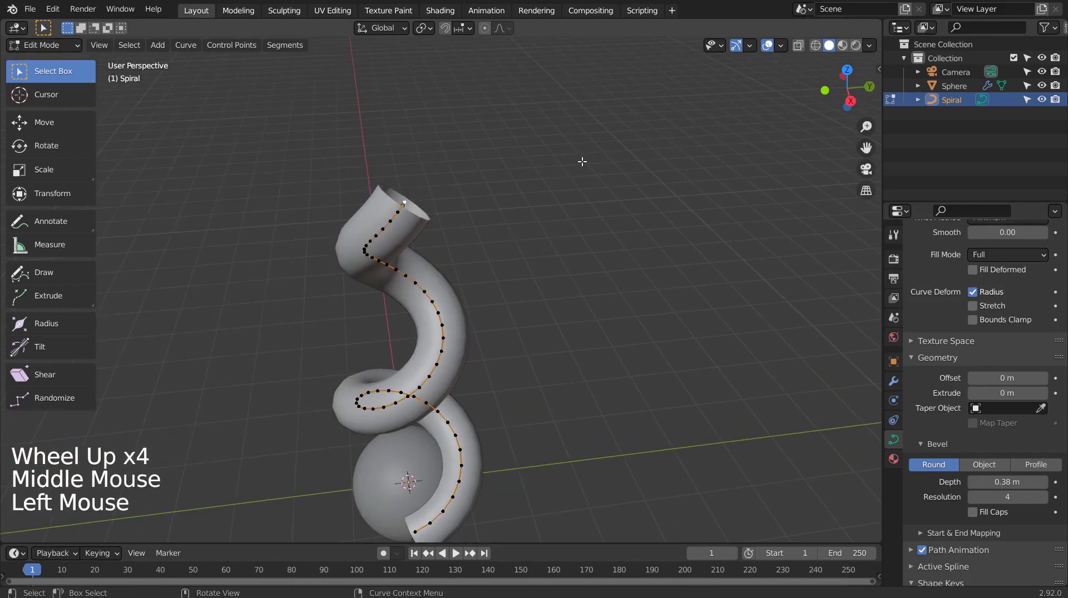
left_click(485, 28)
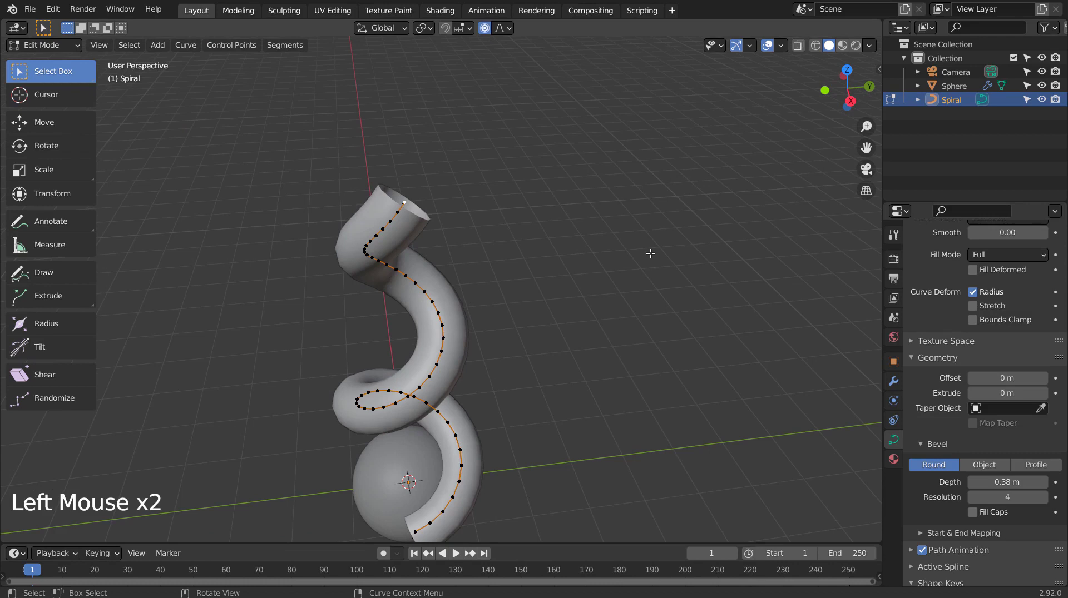
key("s")
key("ctrl+z")
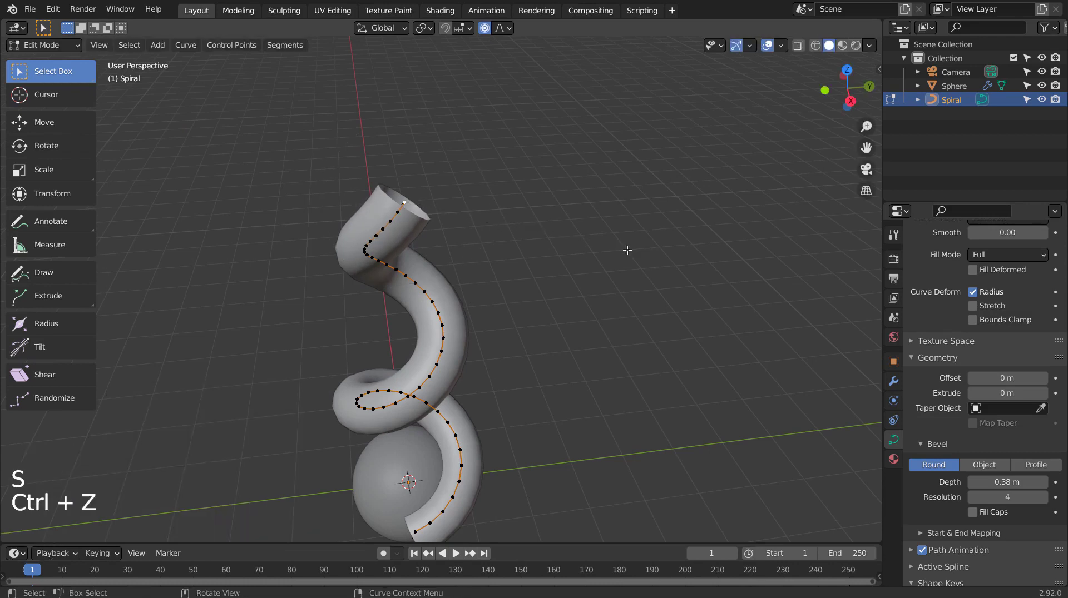
key("alt+s")
scroll(495, 224, "down", 3)
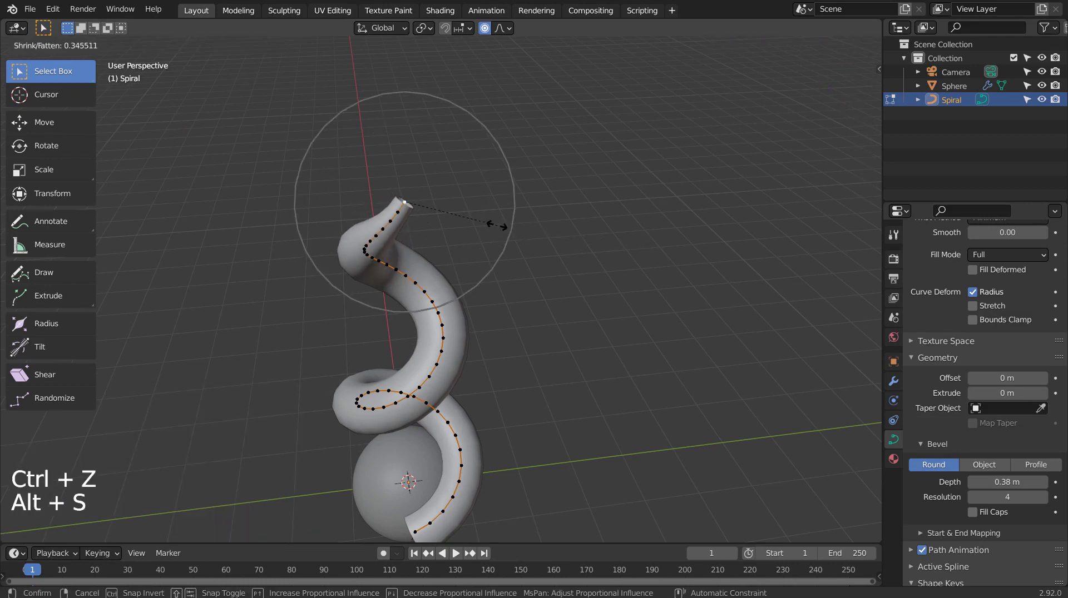
scroll(491, 222, "down", 4)
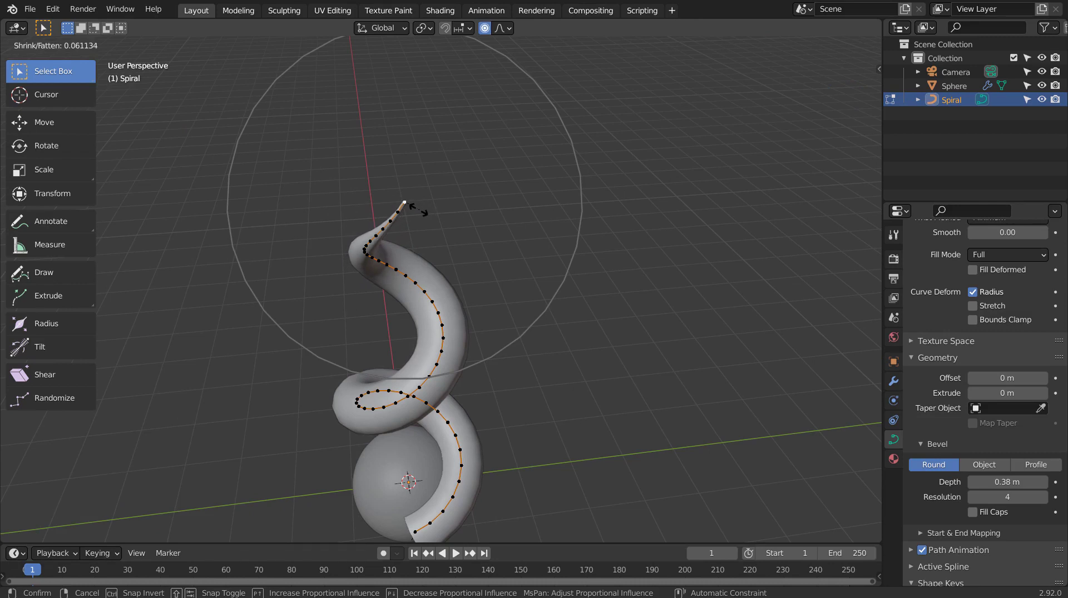
Return to Object Mode and orbit around the tapered spiral
key("Tab")
mouse_move(525, 382)
middle_mouse_down()
mouse_move(659, 272)
mouse_move(696, 319)
mouse_move(849, 366)
mouse_move(712, 376)
mouse_move(505, 363)
middle_mouse_up()
scroll(652, 278, "down", 4)
scroll(646, 285, "down", 2)
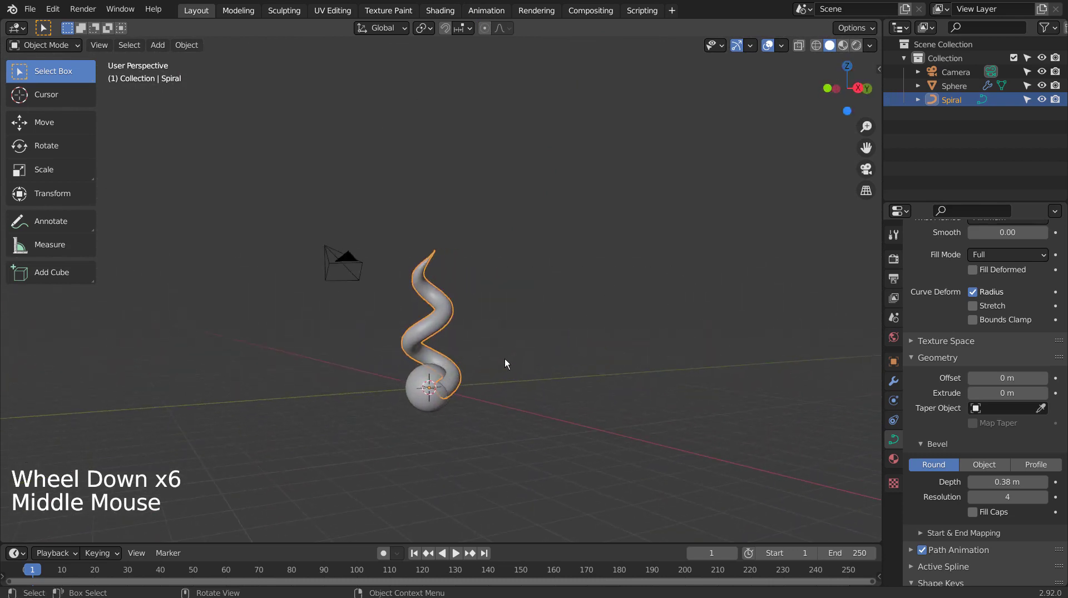
In the Shading workspace, add a ColorRamp node to the spiral's material
double_click(440, 10)
left_click(543, 361)
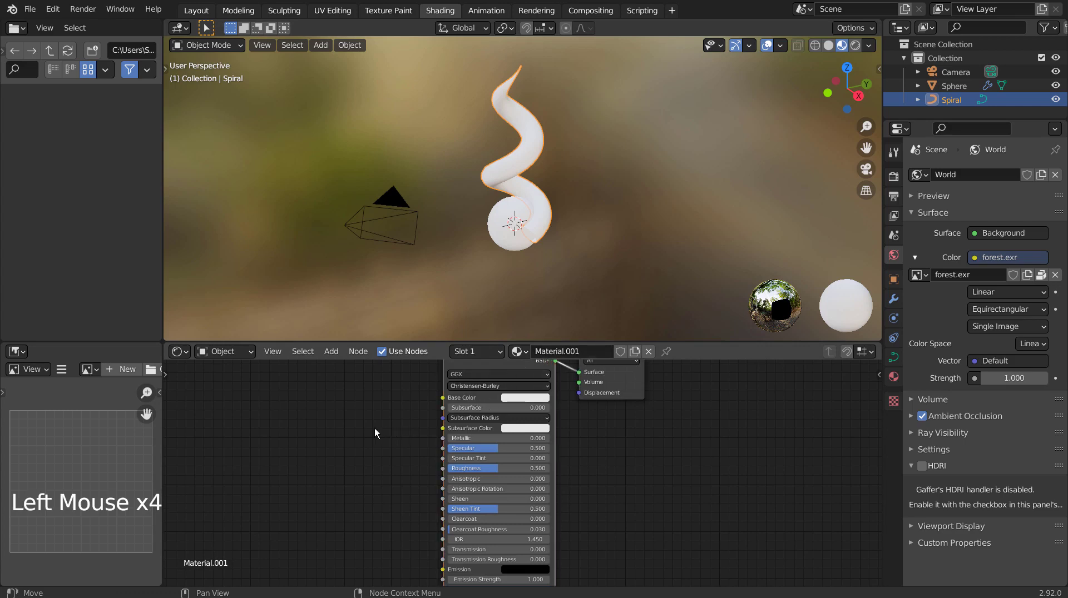
key("shift+a")
type("c")
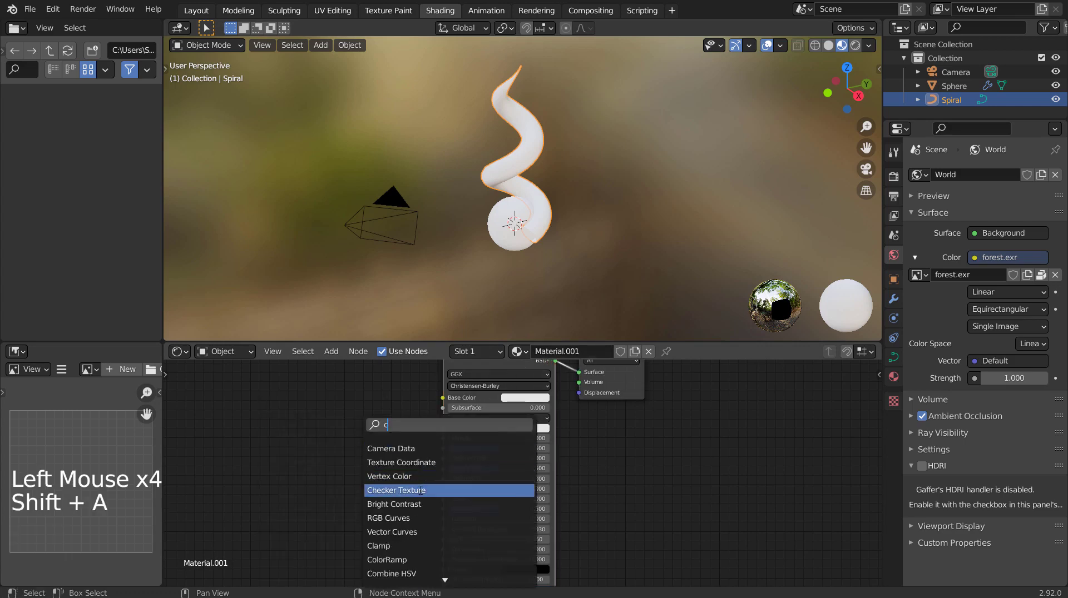
left_click(393, 560)
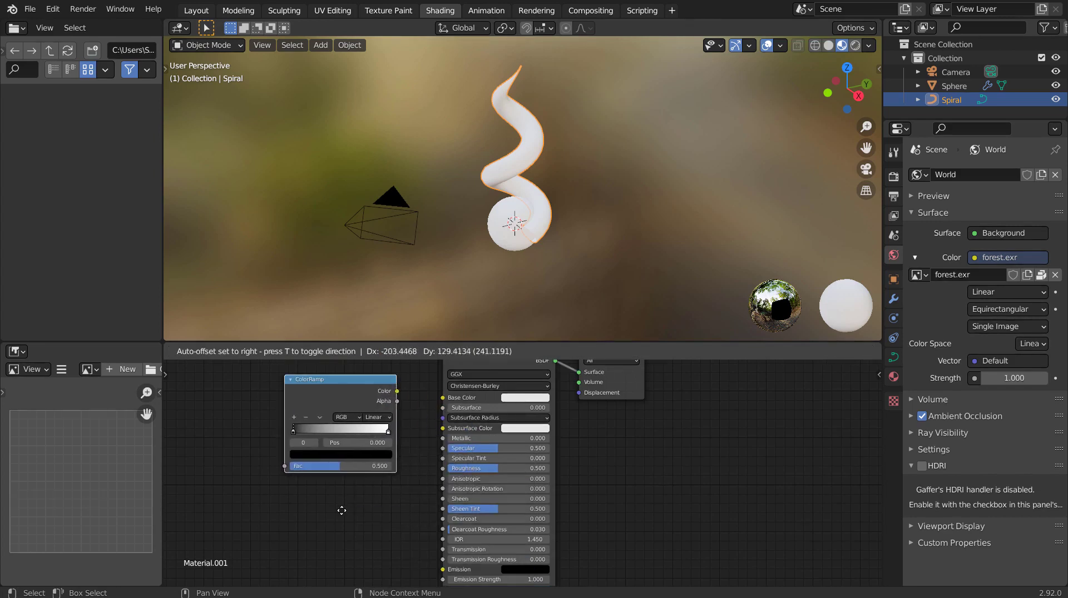
left_click(341, 511)
Add a Gradient Texture feeding the ColorRamp, and connect the ColorRamp to Base Color
key("shift+a")
type("g")
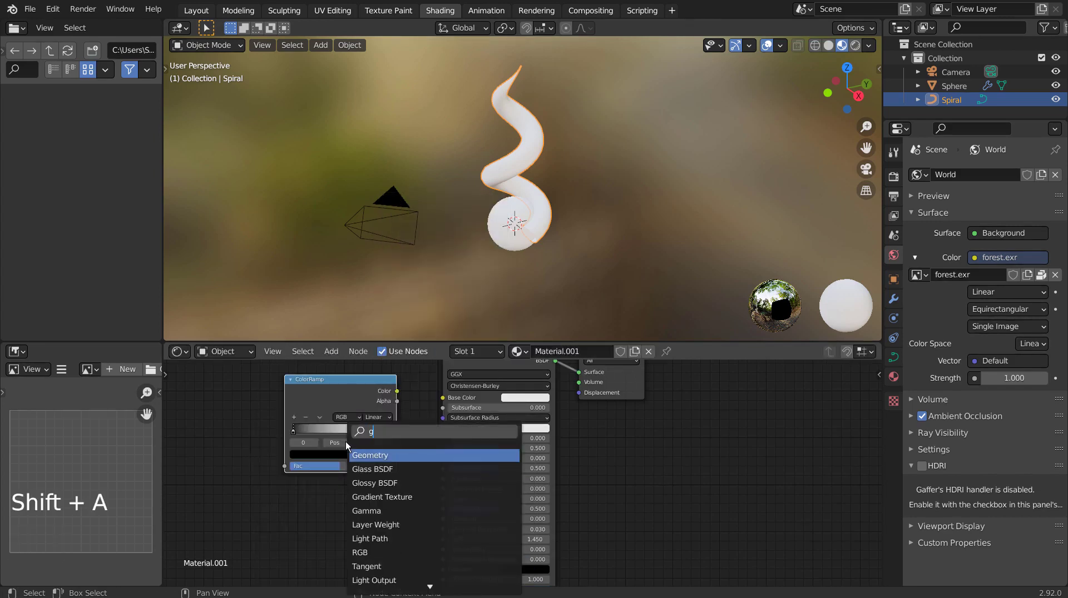
type("ra")
left_click(365, 455)
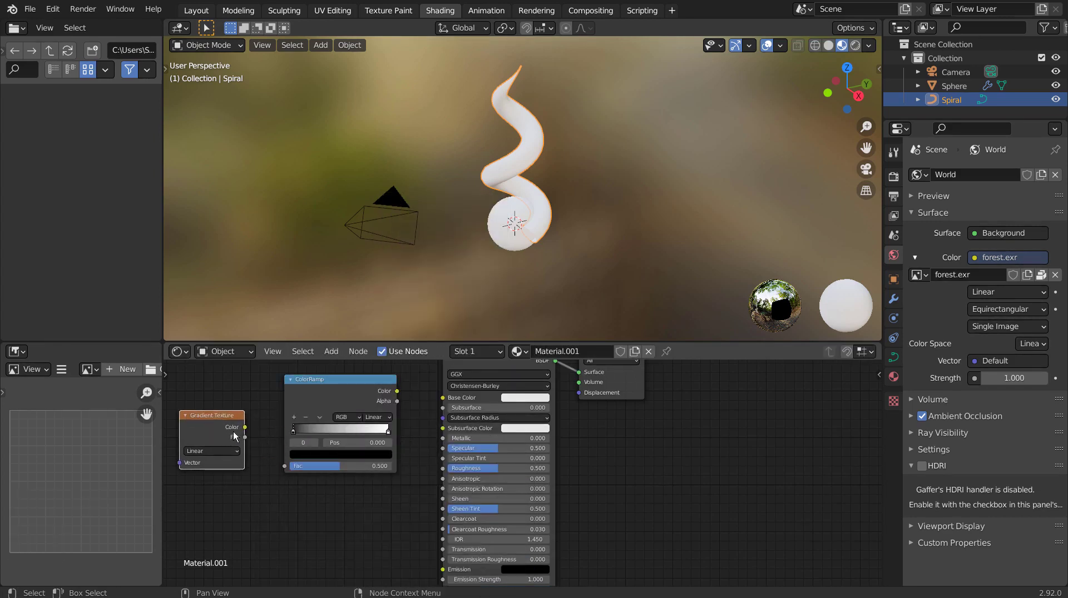
left_click_drag(245, 428, 285, 466)
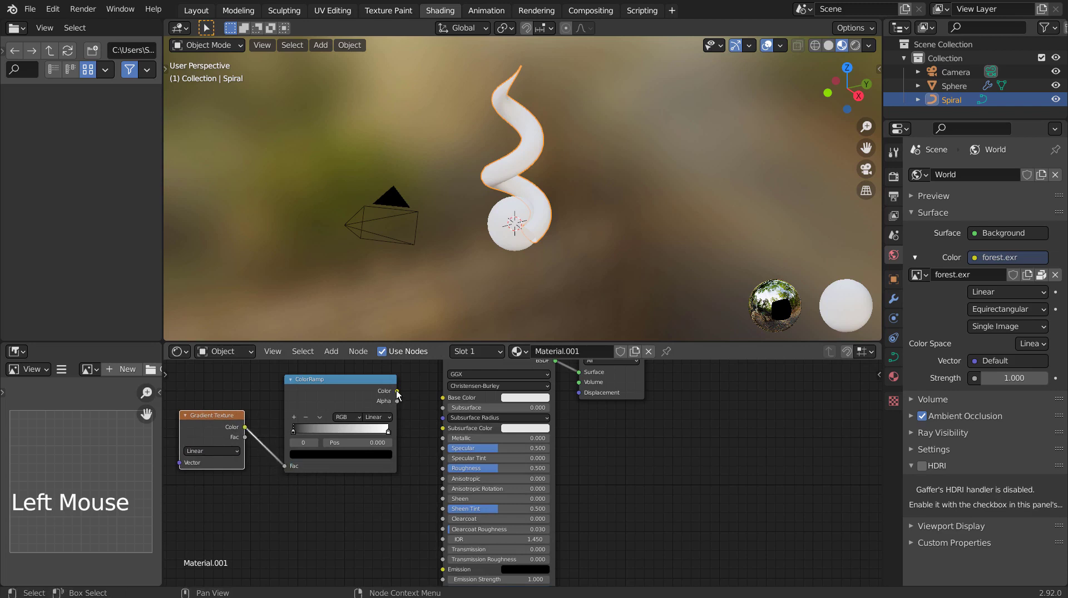
left_click_drag(397, 392, 442, 398)
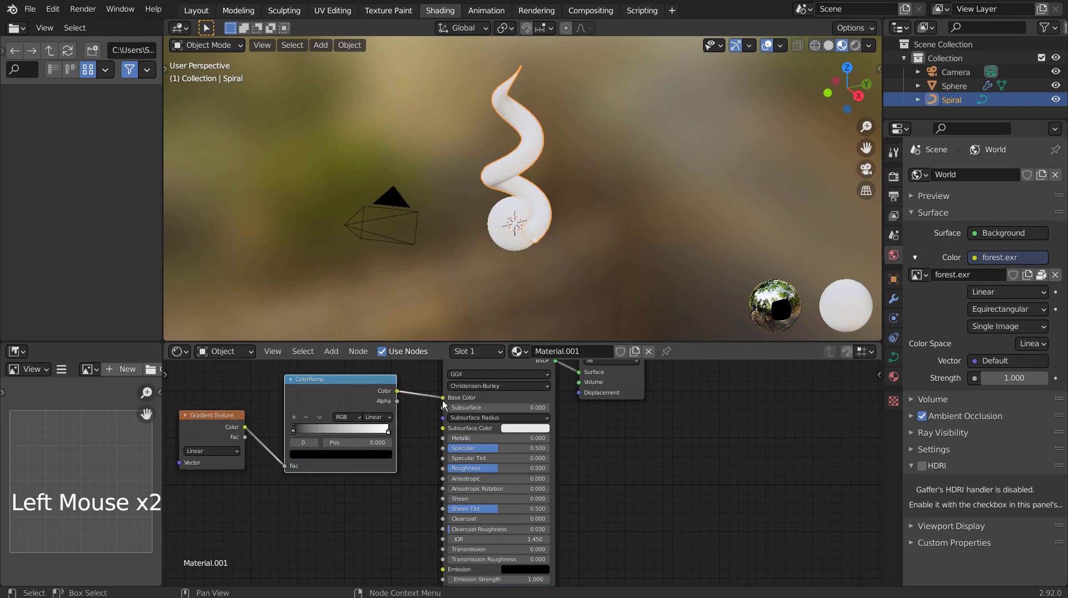
Make the ramp stops red and yellow, and lower roughness to about 0.16
left_click(303, 455)
left_click_drag(370, 383, 370, 322)
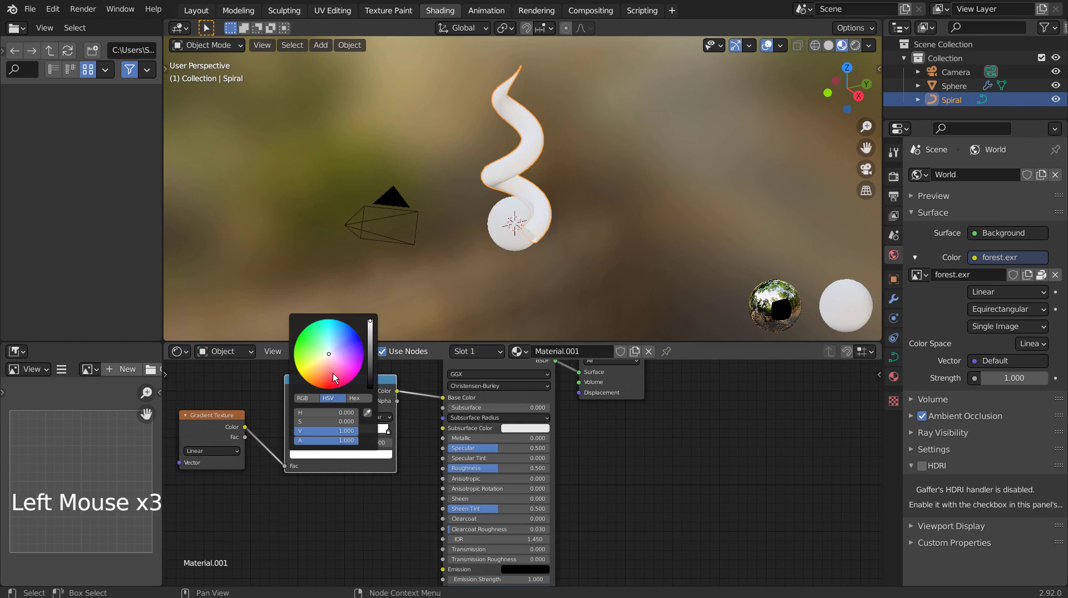
left_click_drag(333, 373, 329, 390)
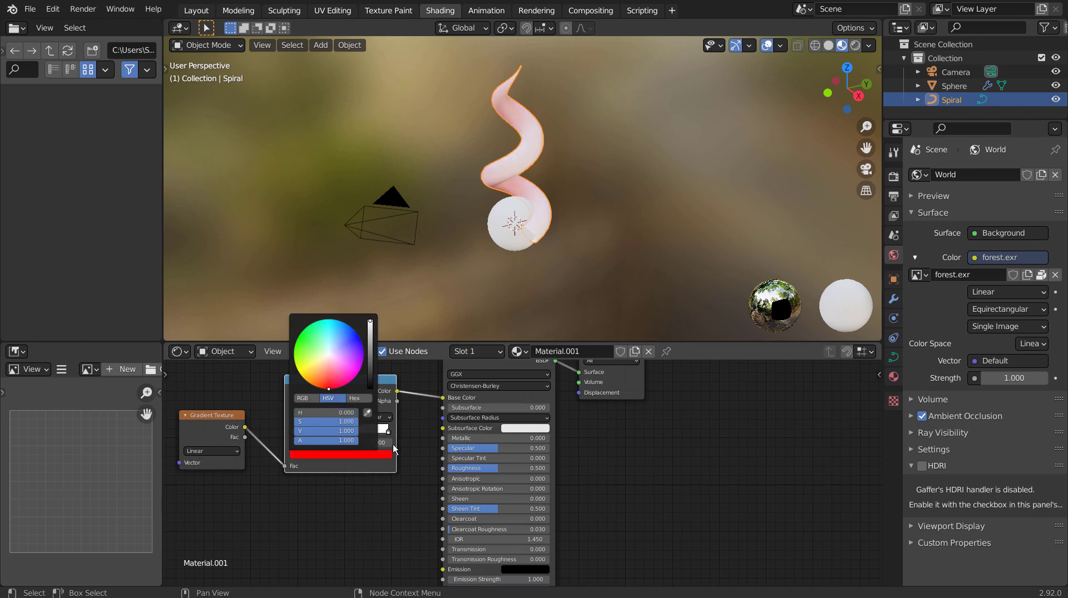
left_click(387, 432)
left_click(356, 457)
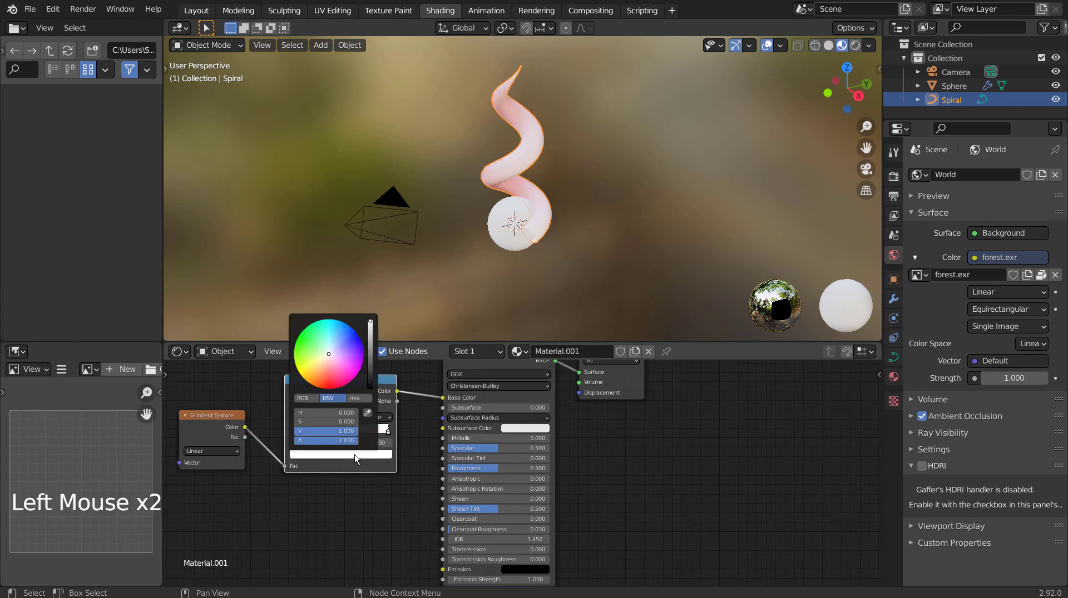
left_click_drag(315, 370, 299, 373)
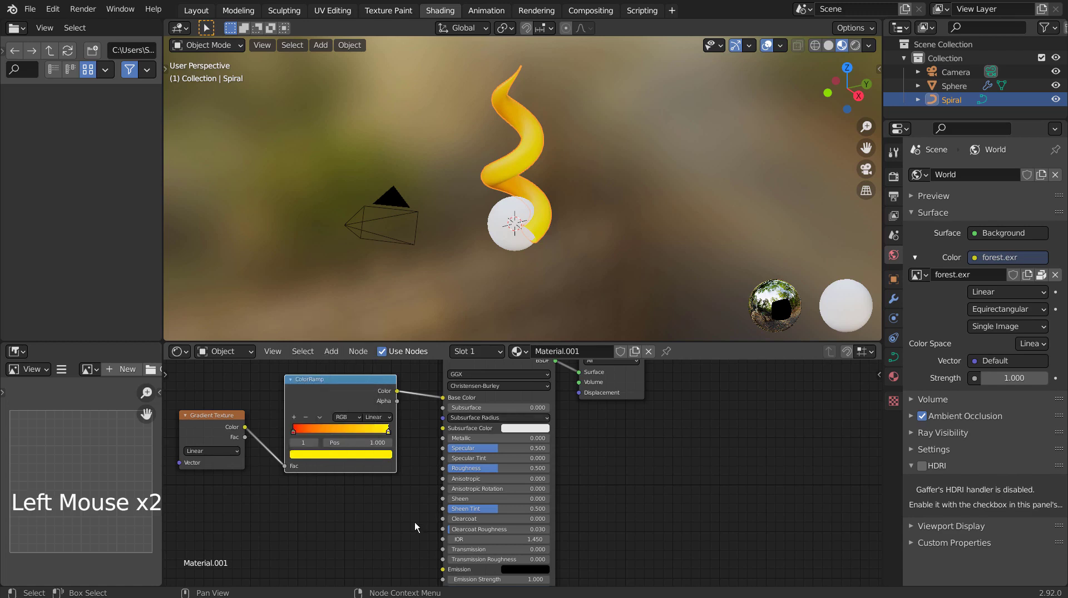
left_click_drag(490, 469, 456, 469)
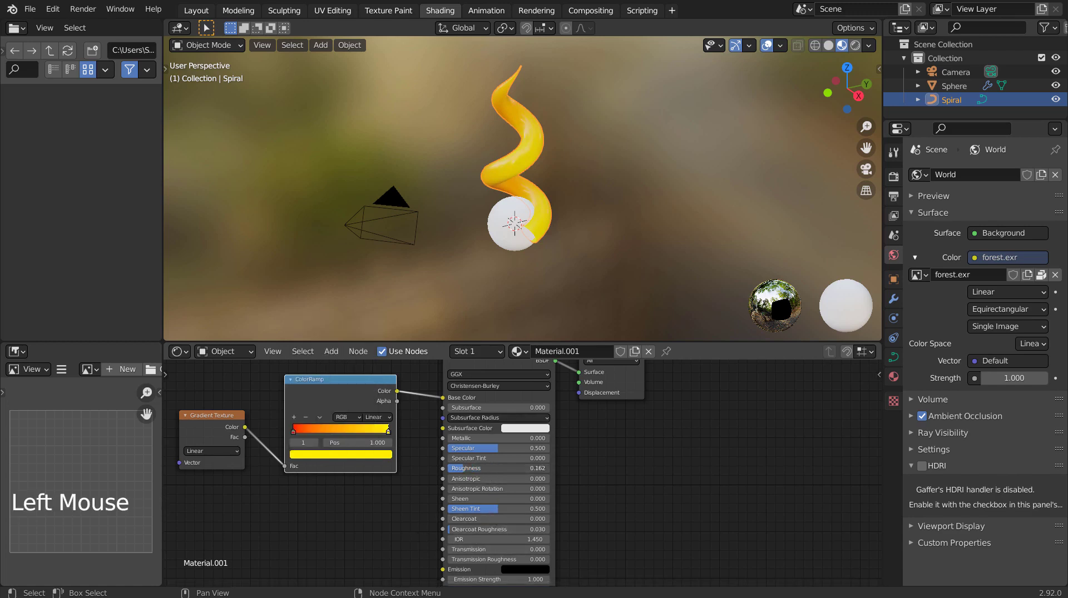
Copy the spiral's gradient material onto the sphere with Copy Material to Selected
left_click(514, 225)
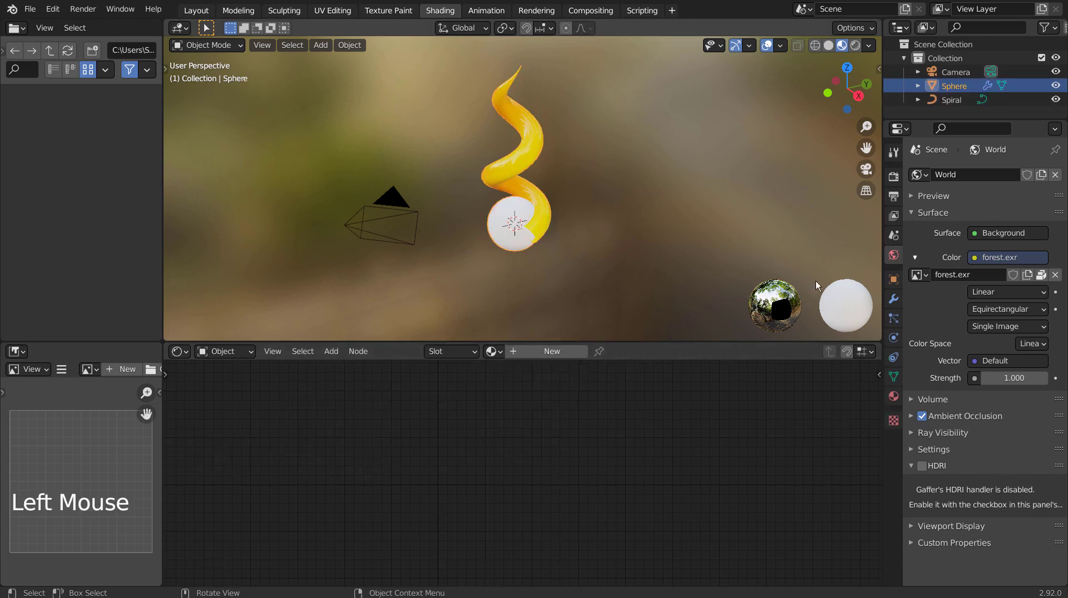
left_click(526, 159, "shift")
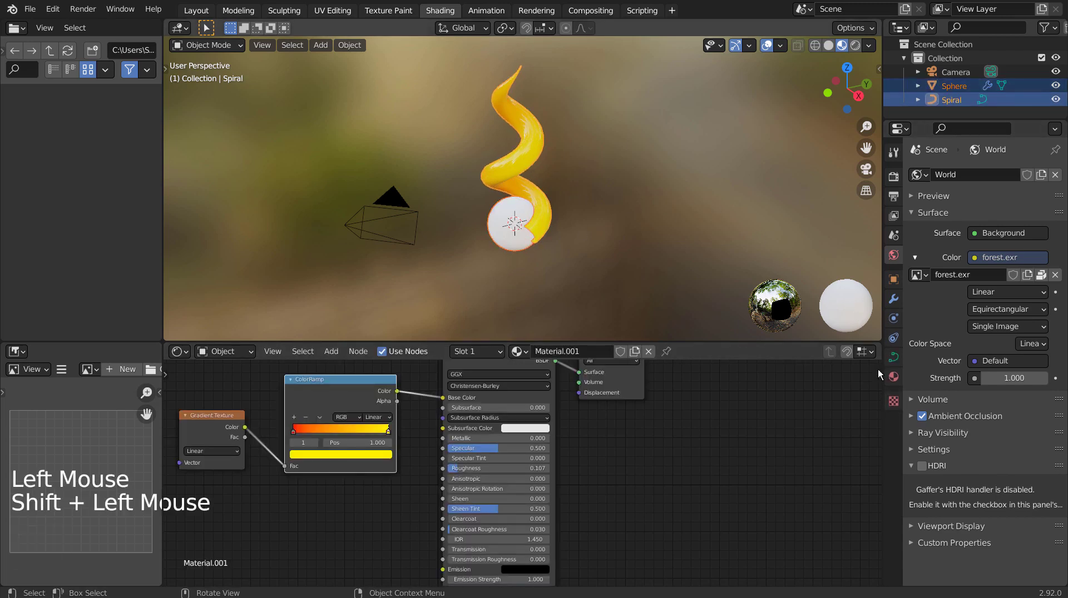
left_click(894, 377)
left_click(1056, 203)
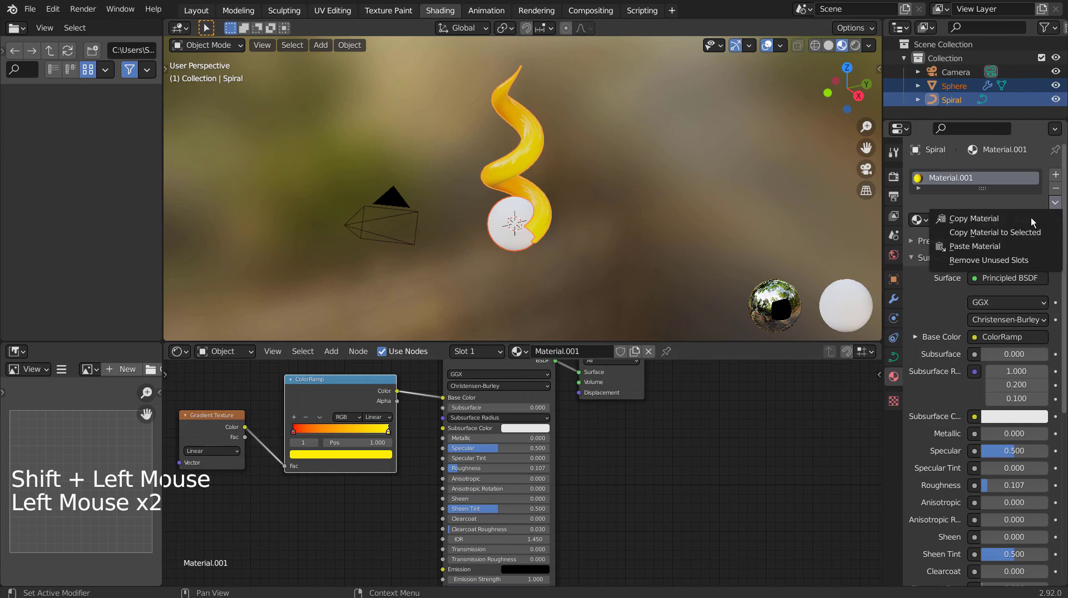
left_click(995, 233)
Deselect everything, view from the front and return to the Layout workspace
left_click(669, 185)
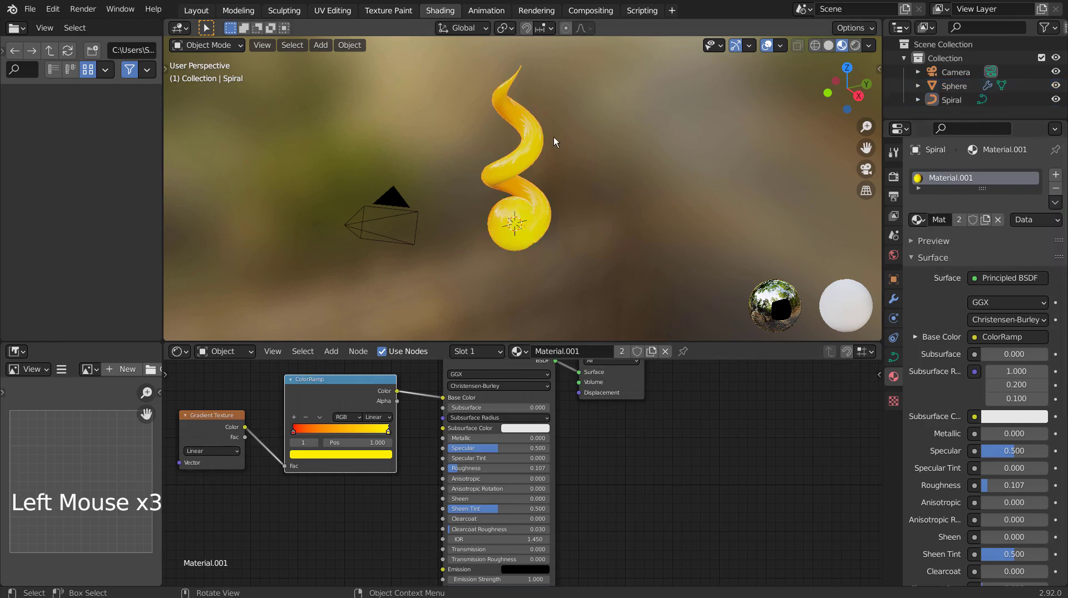
key("KP_1")
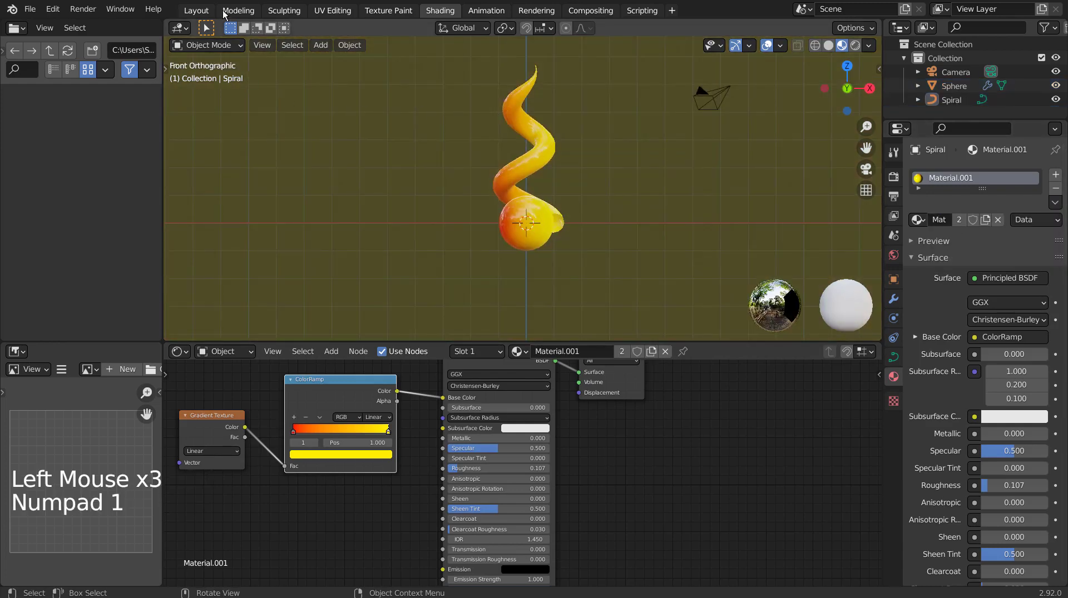
left_click(197, 10)
Add a plane and rotate it 90° on X so it stands upright
left_click(556, 317)
key("KP_1")
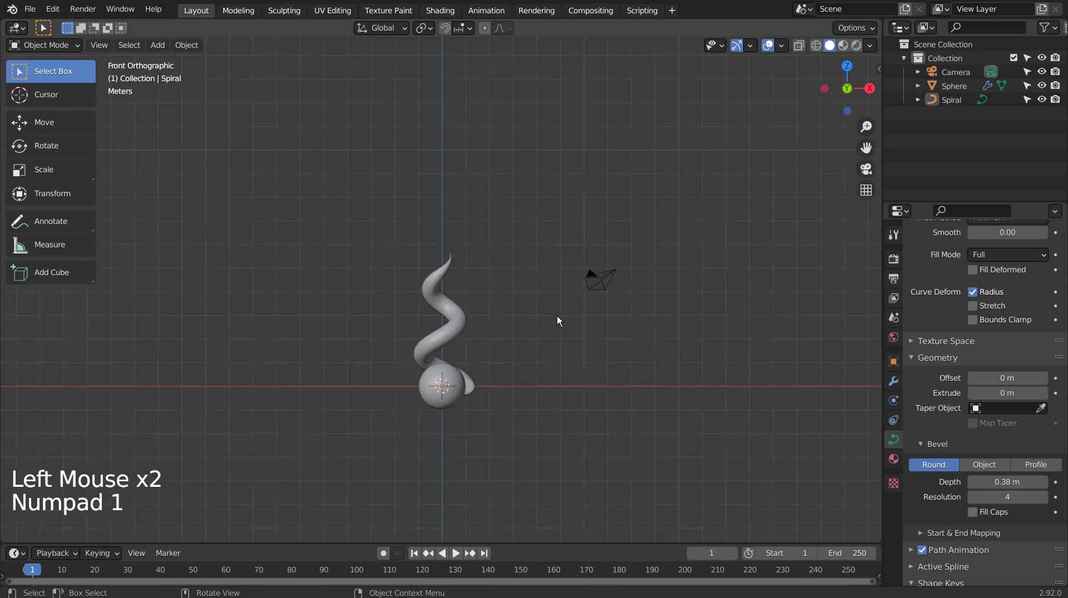
key("shift+a")
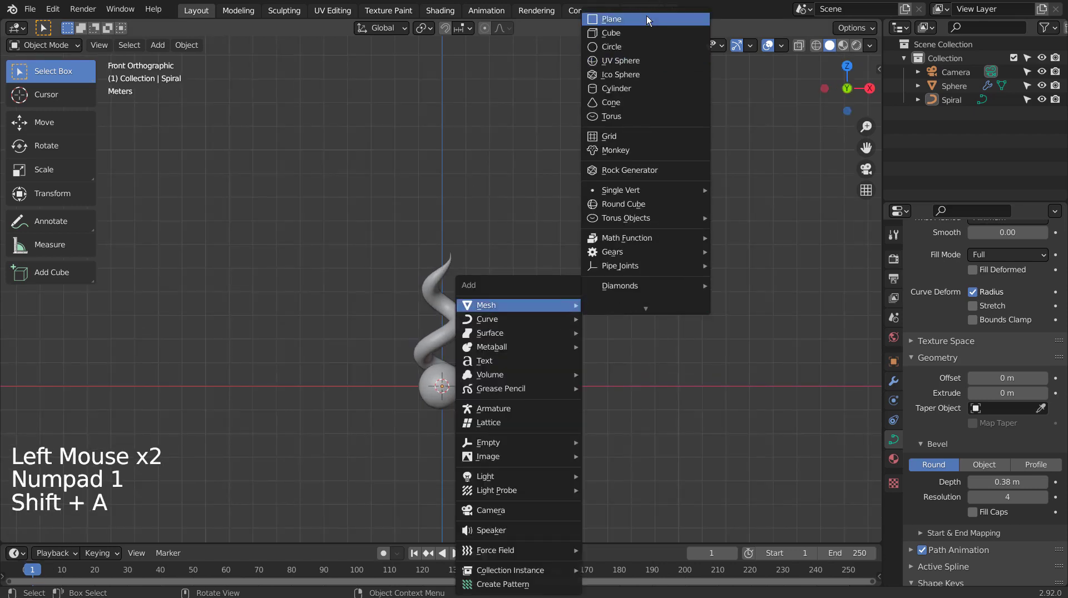
left_click(647, 20)
key("r")
key("x")
key("9")
key("0")
key("Return")
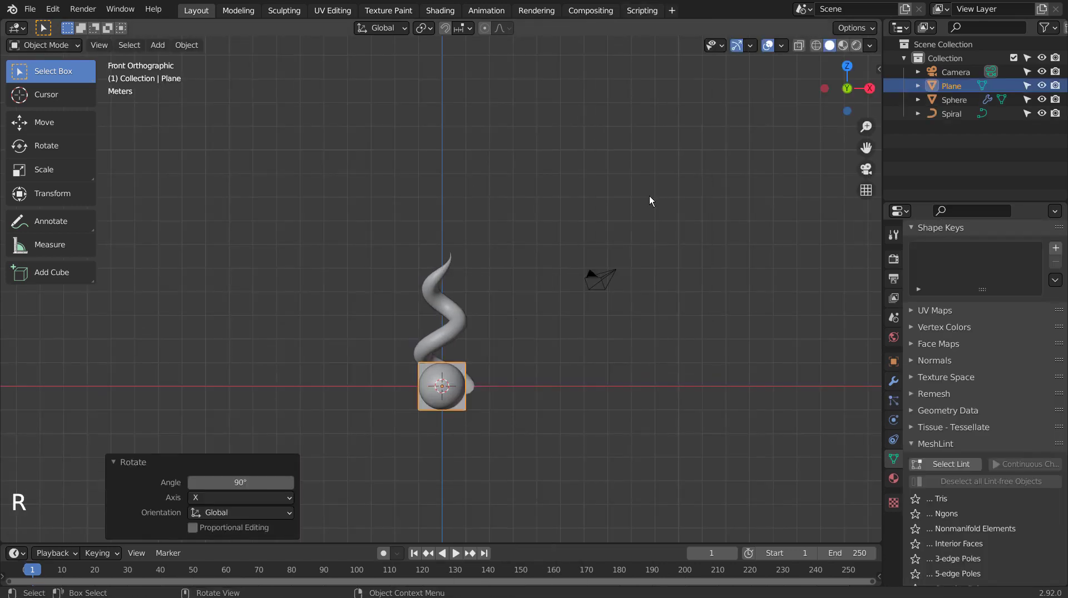
Scale the upright plane about 17 times into a backdrop wall
key("s")
left_click(248, 100)
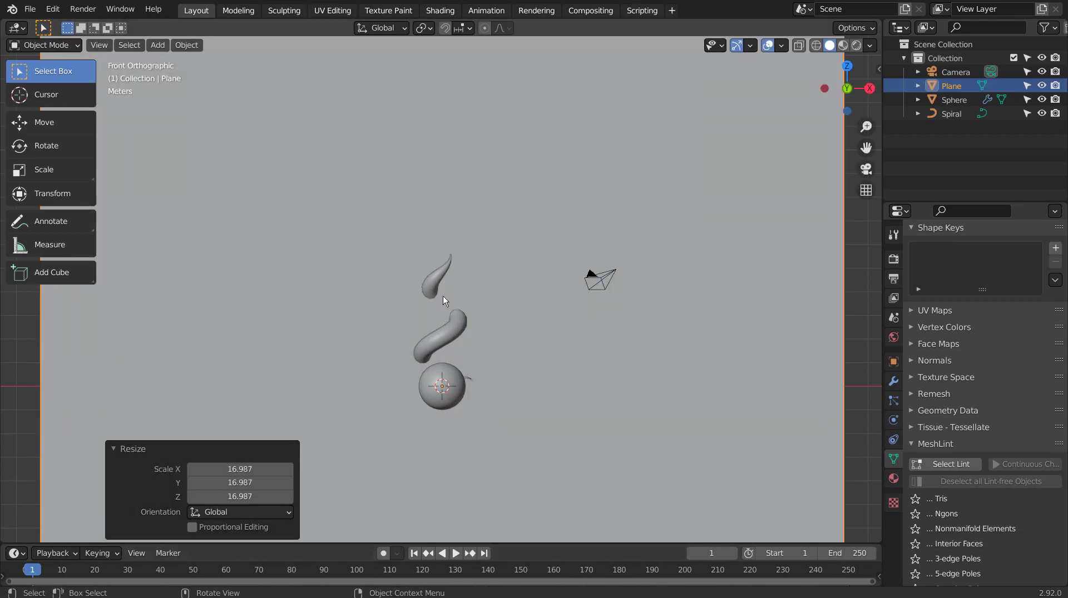
middle_click_drag(442, 296, 362, 358)
Move the backdrop plane about 10 m back along Y and shift the spiral along Y
key("g")
left_click(530, 322)
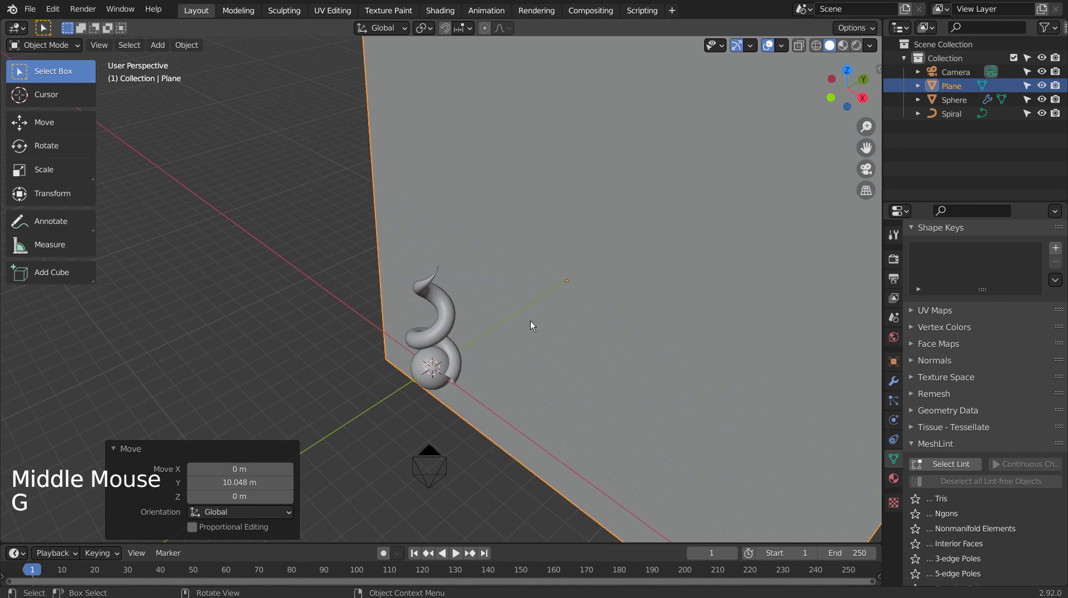
left_click(440, 321)
key("g")
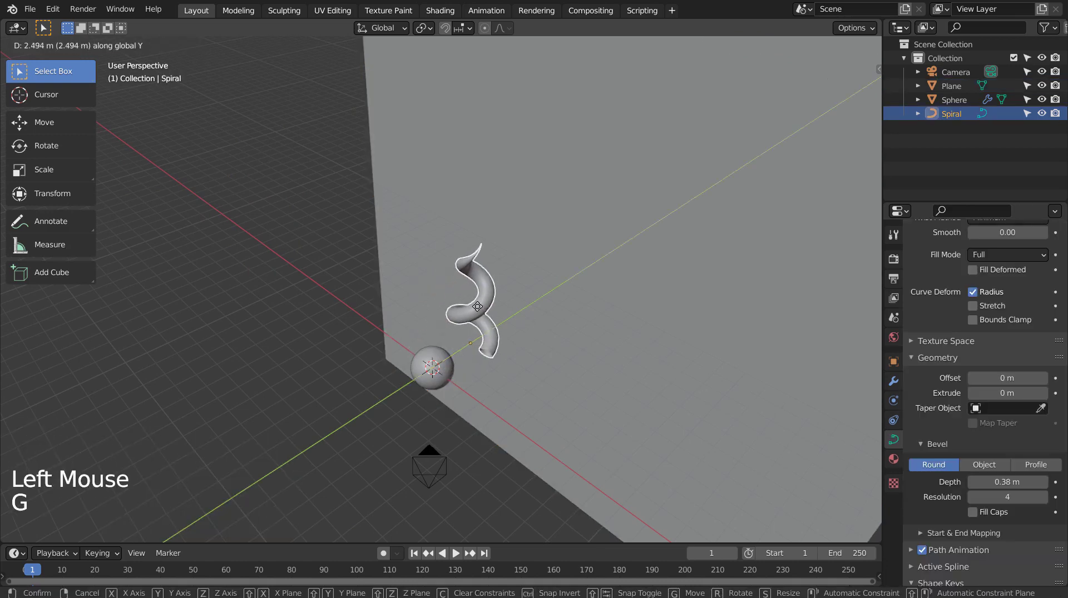
left_click(477, 306)
Scale the spiral about 2.8 times, lower it, and subdivide it at level 3
key("KP_1")
key("s")
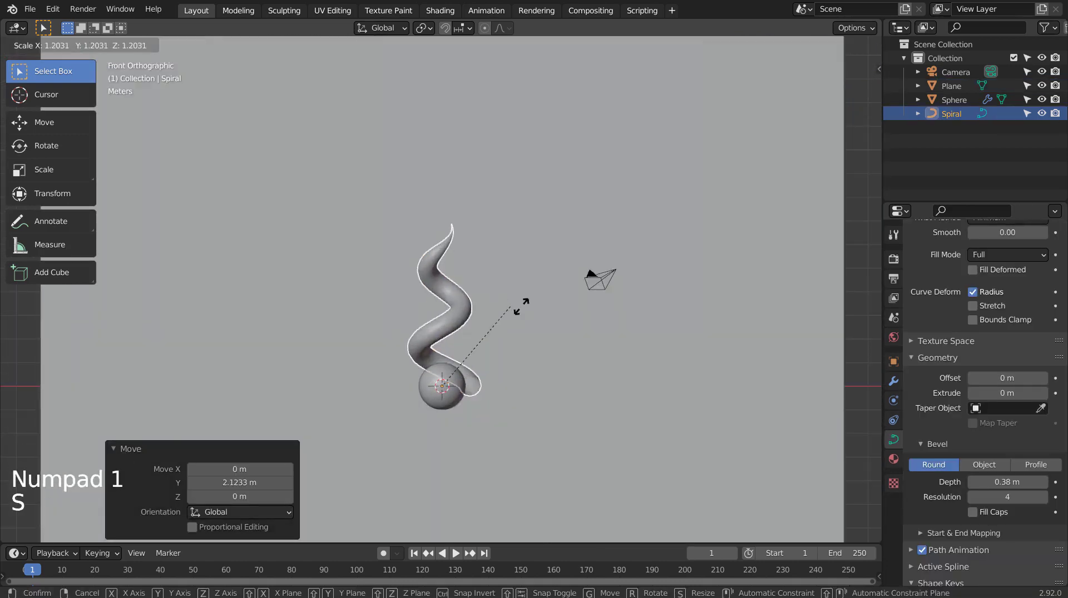
left_click(667, 296)
key("g")
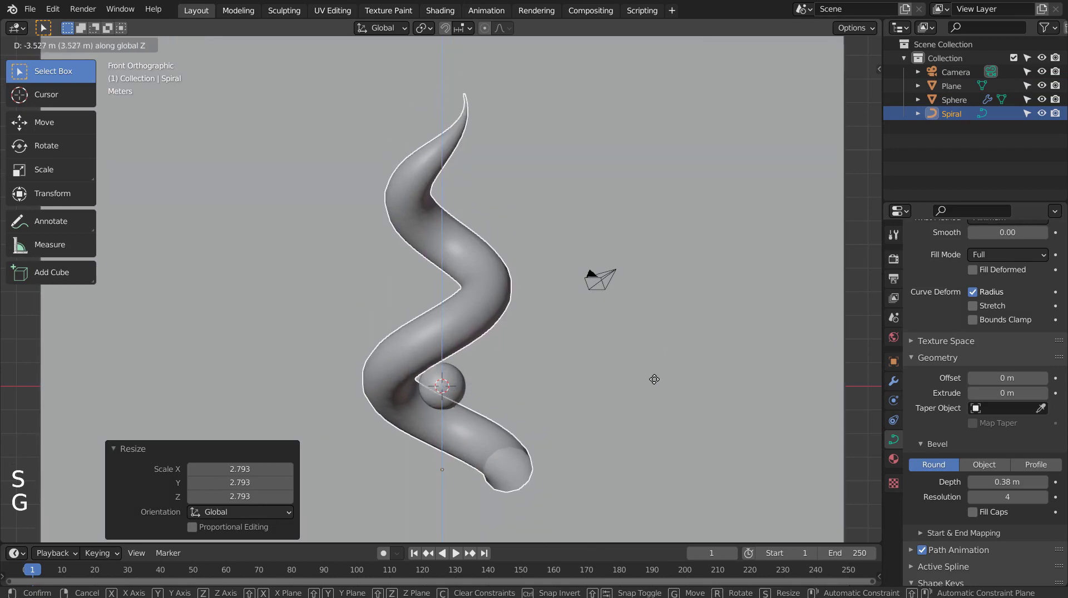
left_click(523, 349)
key("ctrl+3")
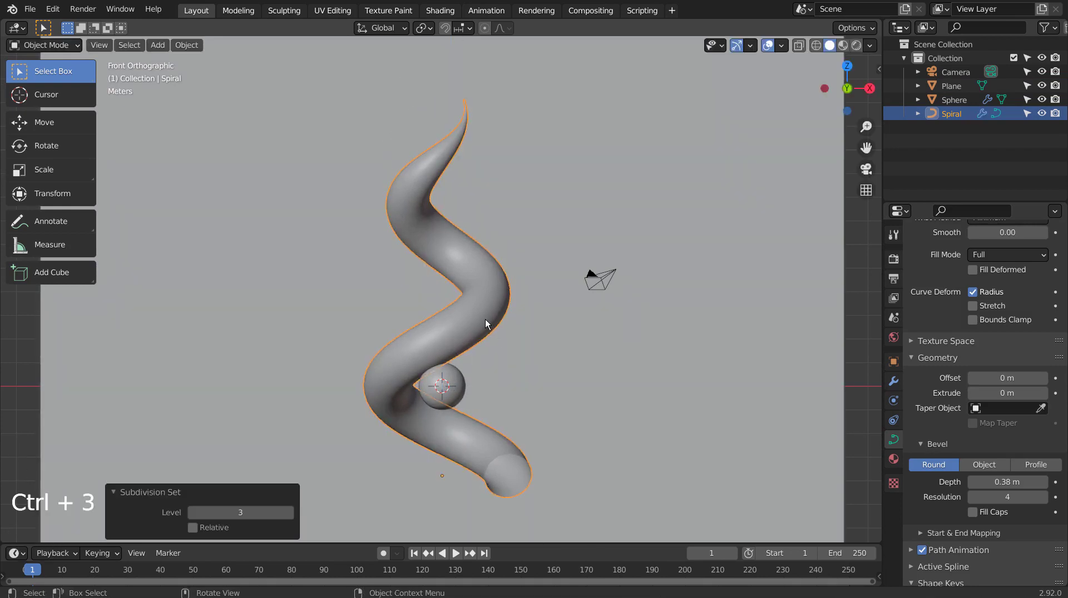
Move the sphere about 2.4 m forward and align the camera to the front view
left_click(452, 397)
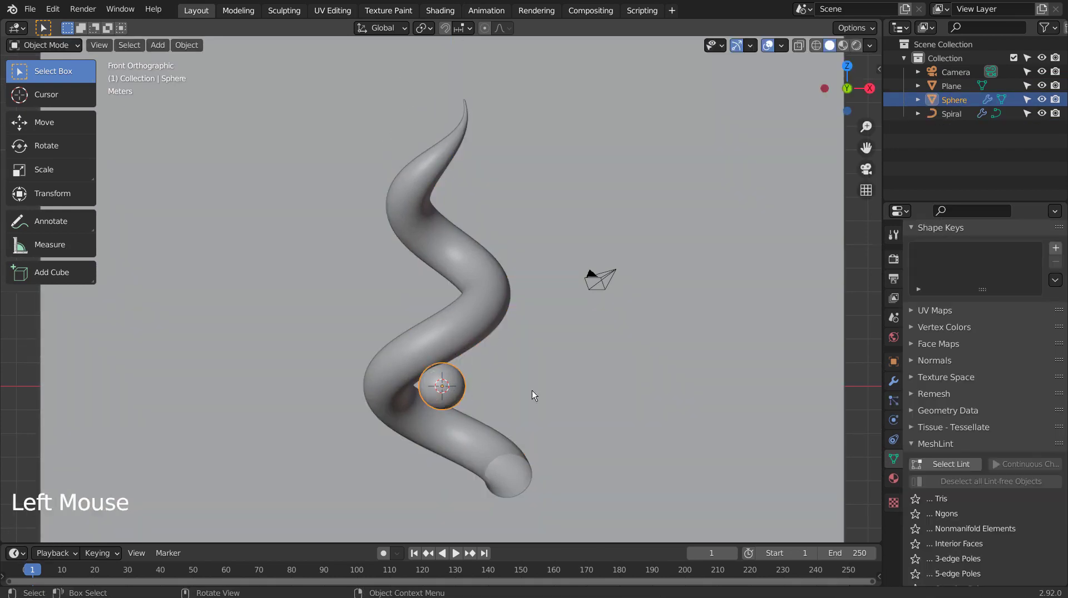
middle_click_drag(532, 390, 413, 418)
key("g")
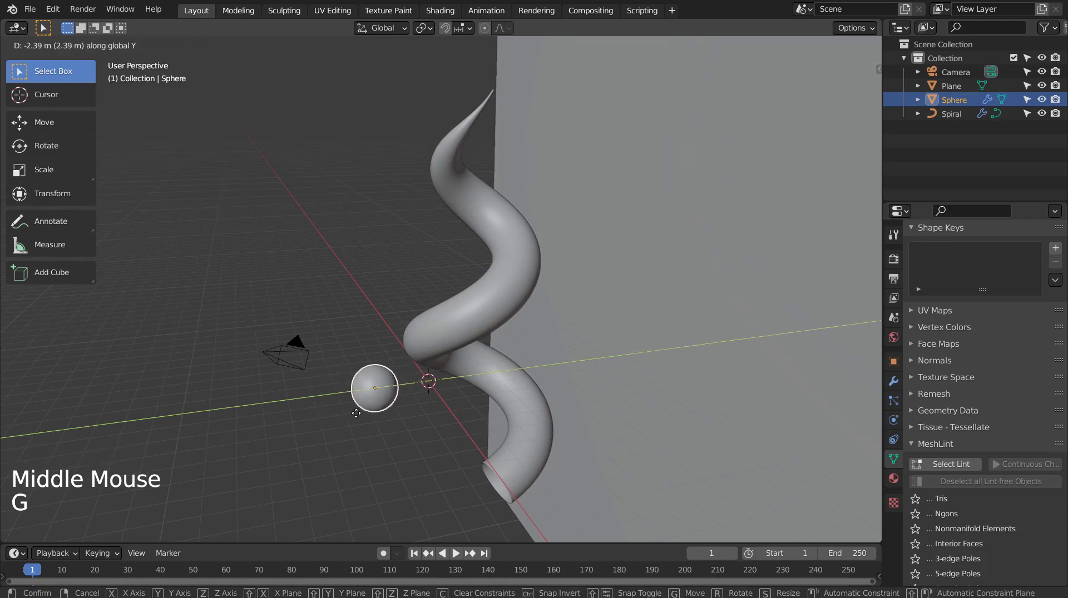
left_click(356, 405)
key("KP_1")
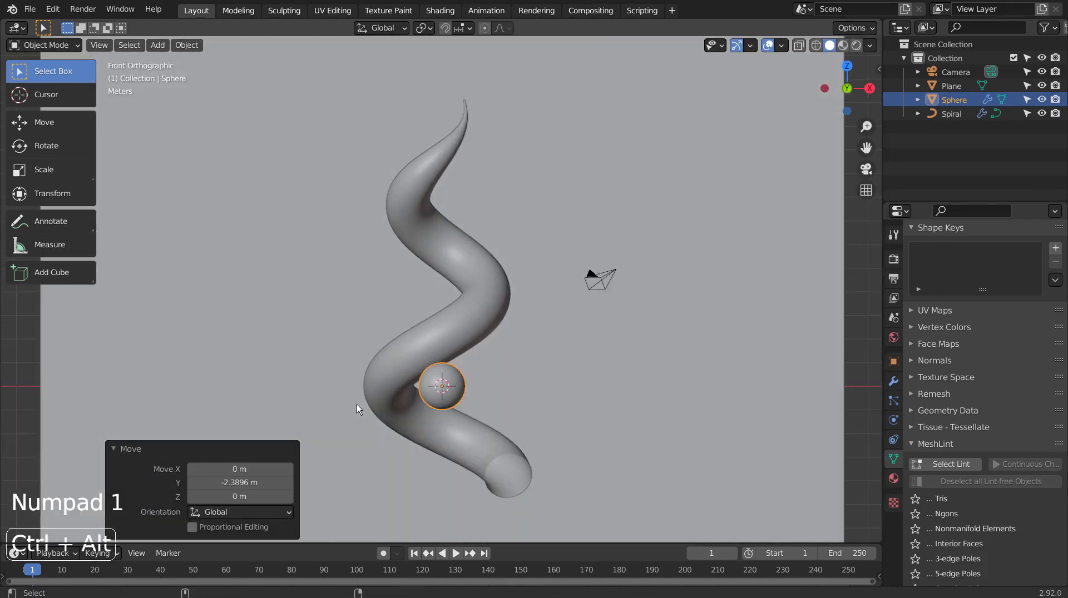
key("ctrl+alt+KP_0")
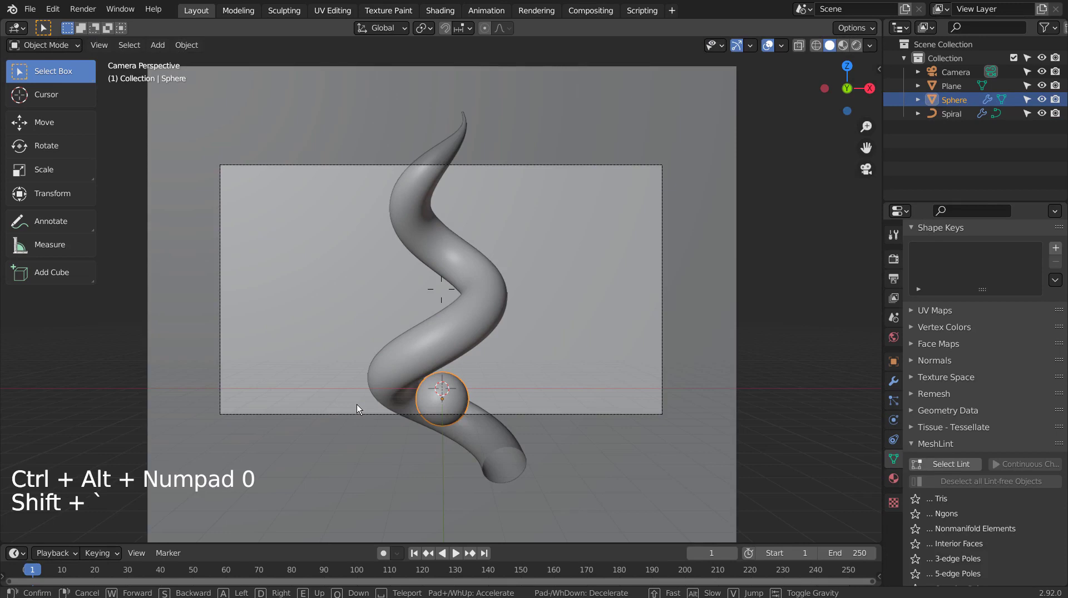
Reframe the camera with walk navigation and switch to material preview shading
key("shift+grave")
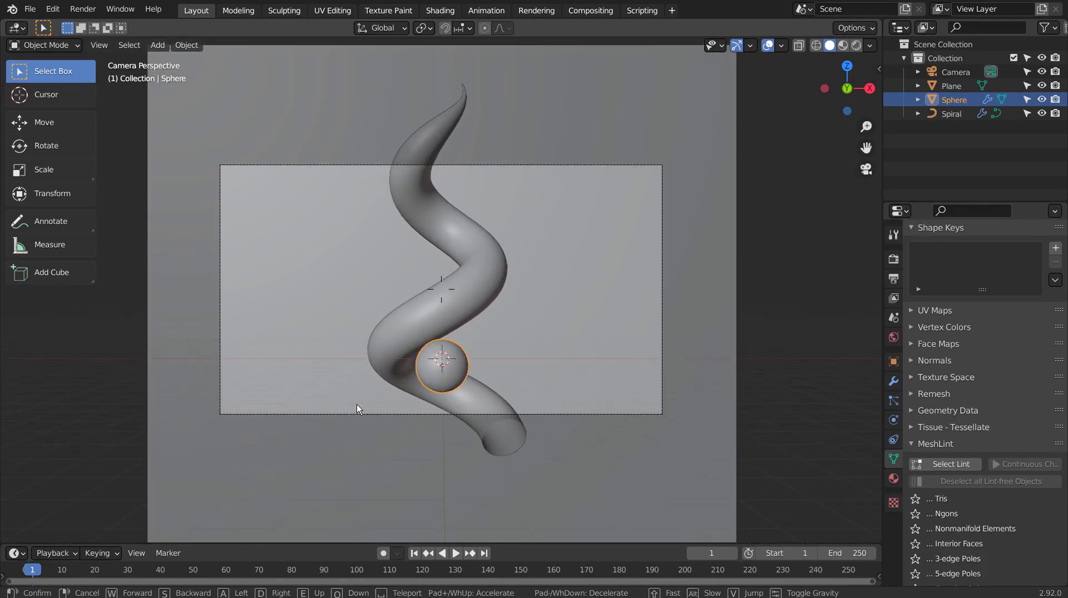
left_click(530, 297)
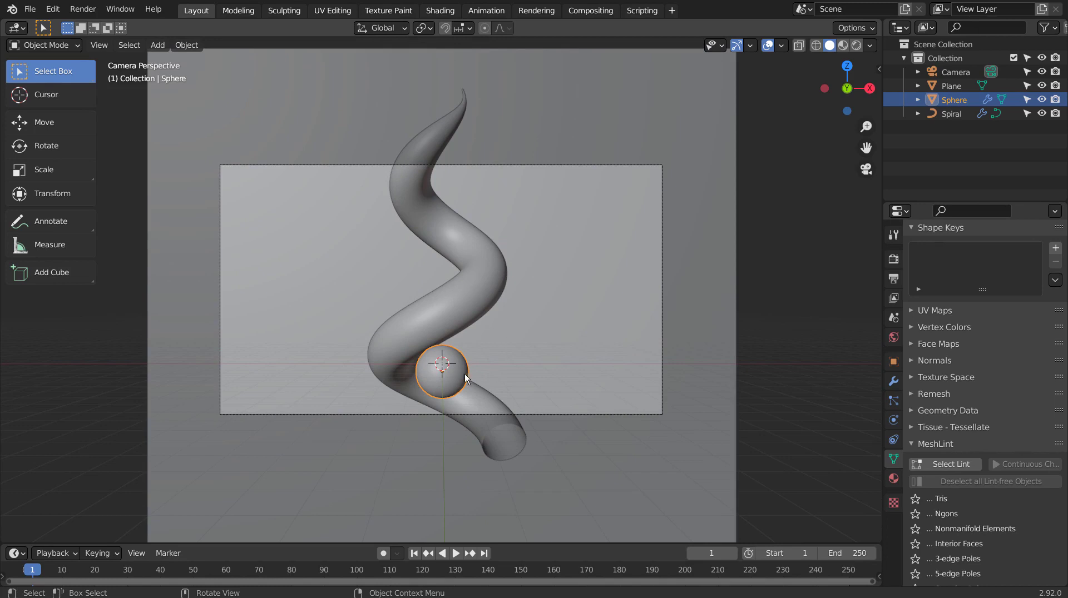
left_click(843, 45)
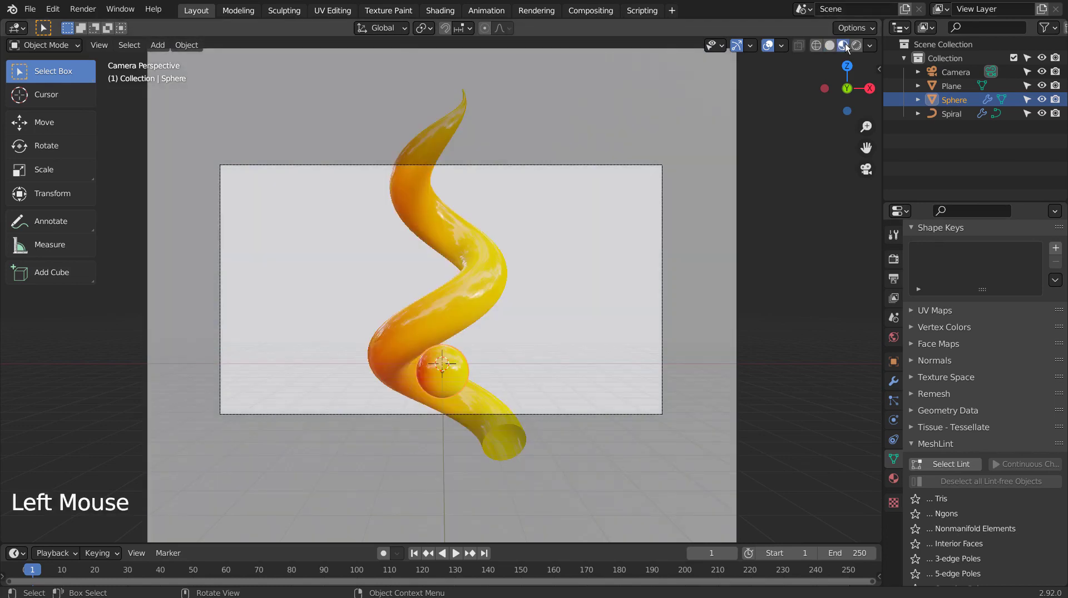
Give the backdrop plane a new material with an orange base colour
left_click(612, 302)
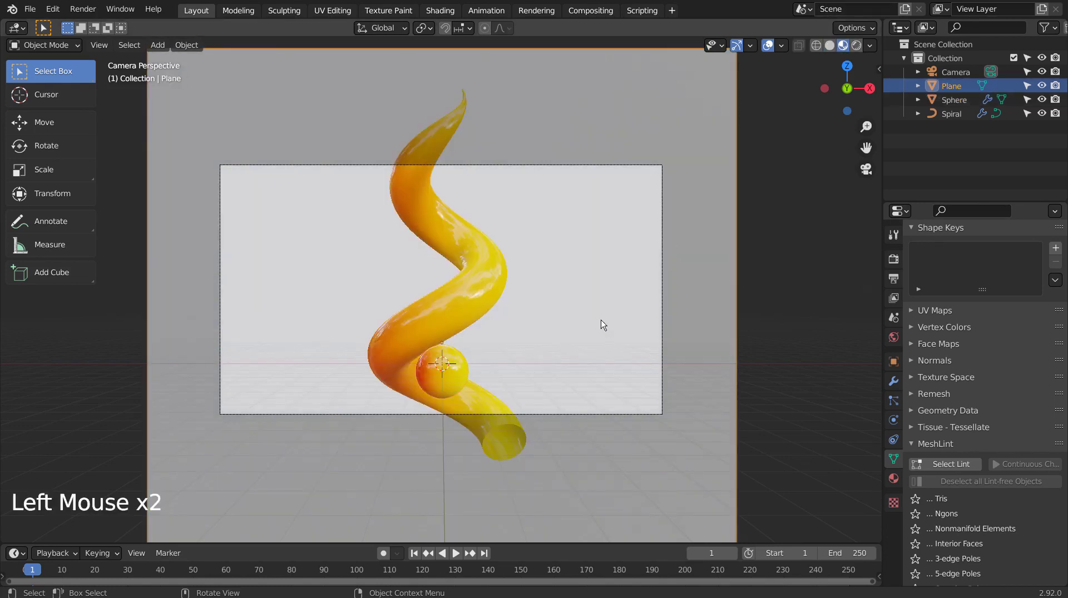
left_click(897, 480)
left_click(980, 420)
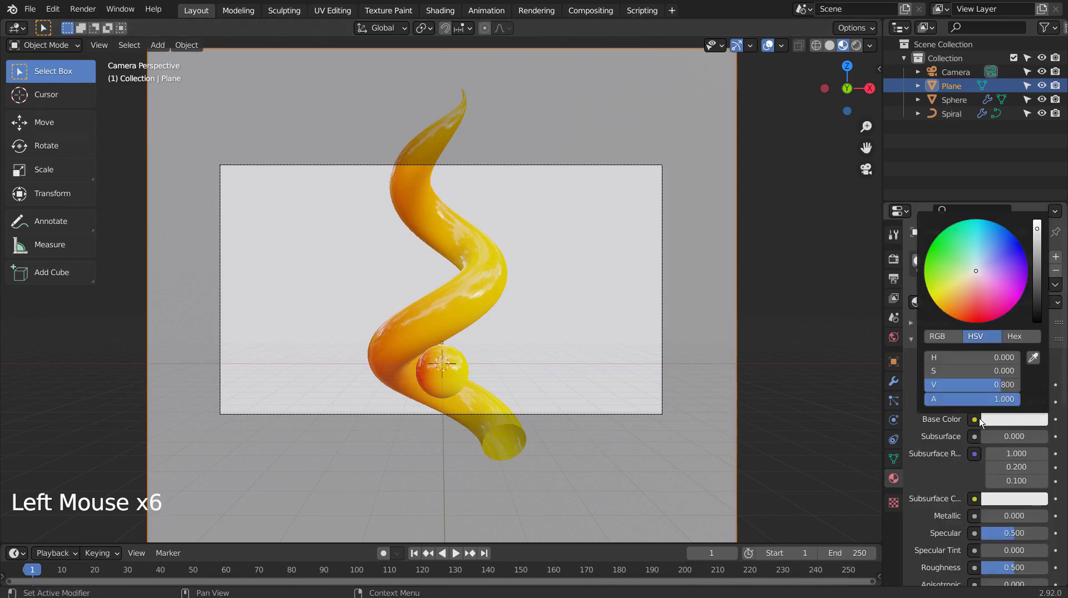
left_click_drag(949, 320, 952, 305)
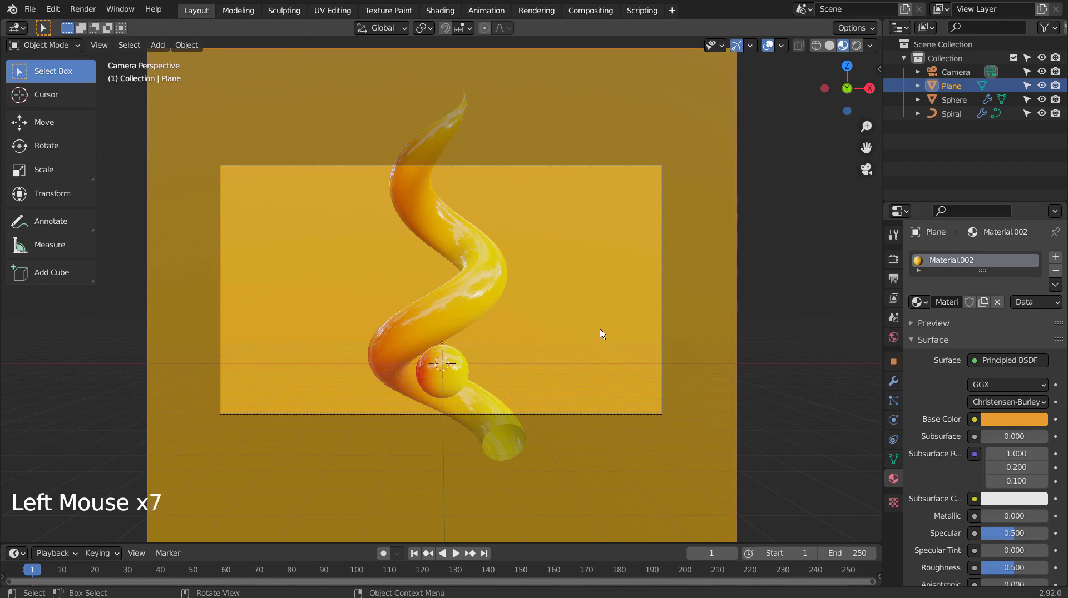
Keyframe the spiral's rotation at frame 1
left_click(429, 324)
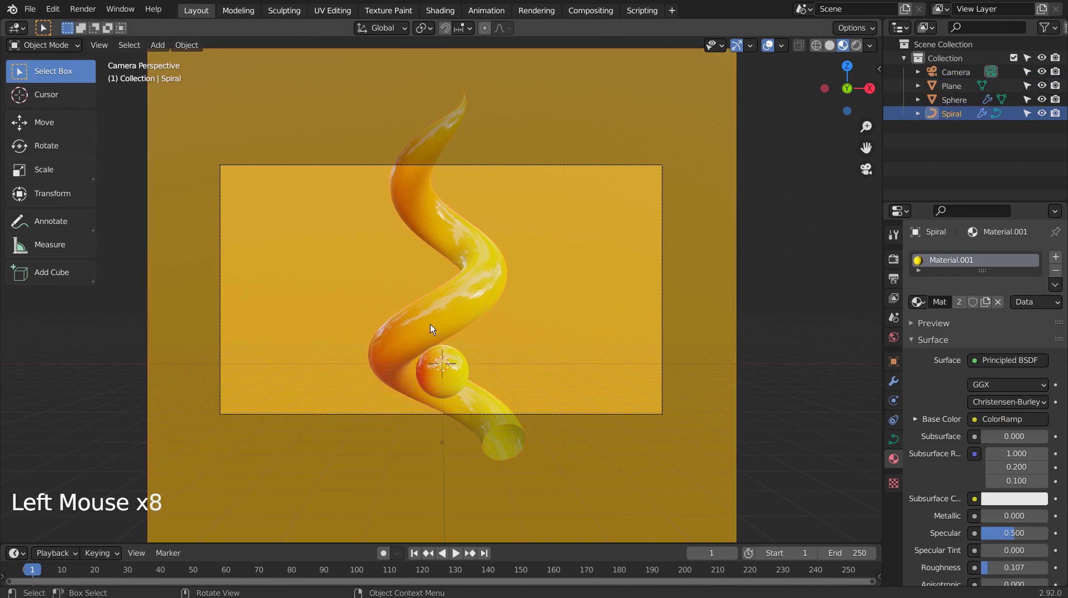
key("n")
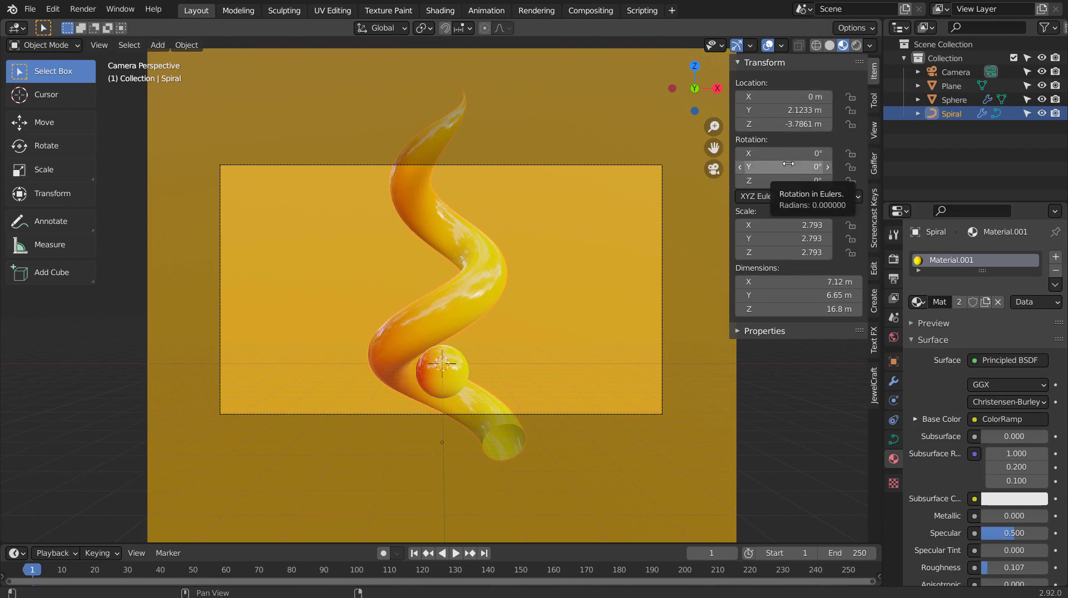
key("i")
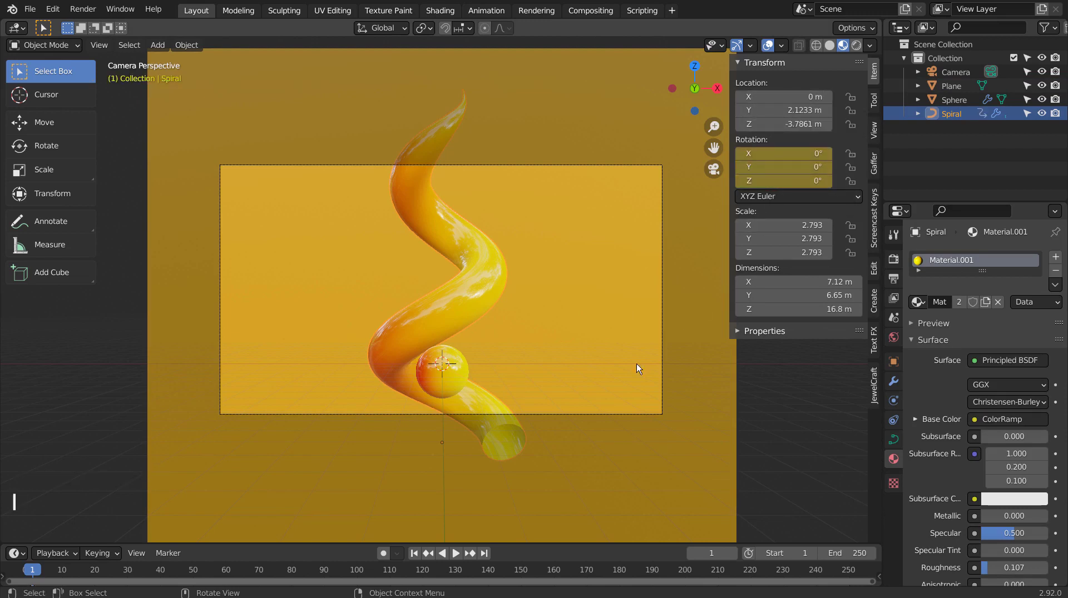
At frame 250, set the spiral's Z rotation to 360° and keyframe it, then return to frame 1
left_click(849, 575)
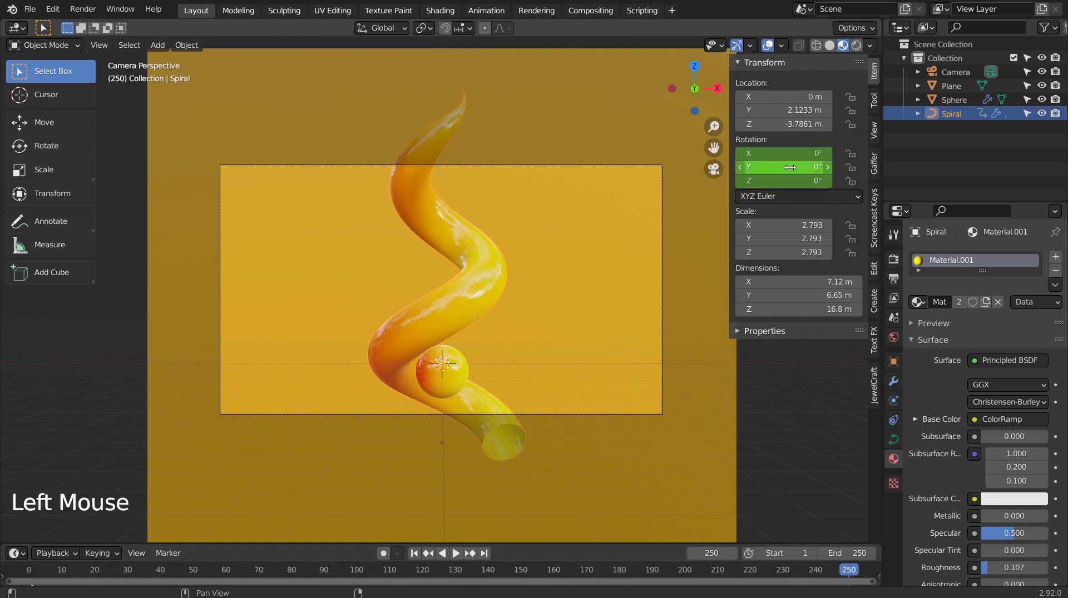
left_click_drag(790, 181, 873, 181)
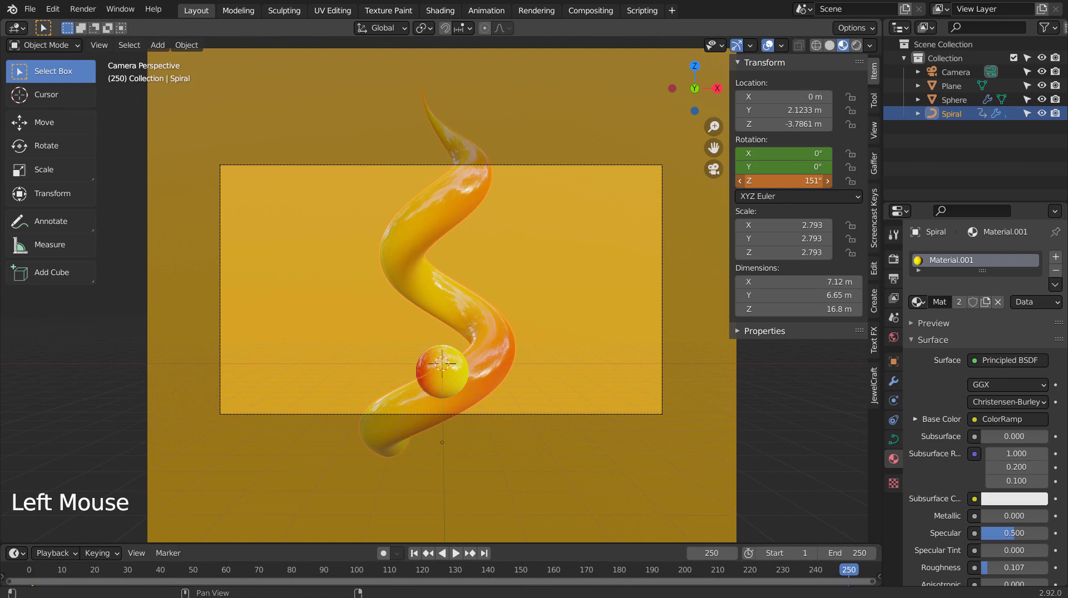
left_click_drag(790, 181, 873, 181)
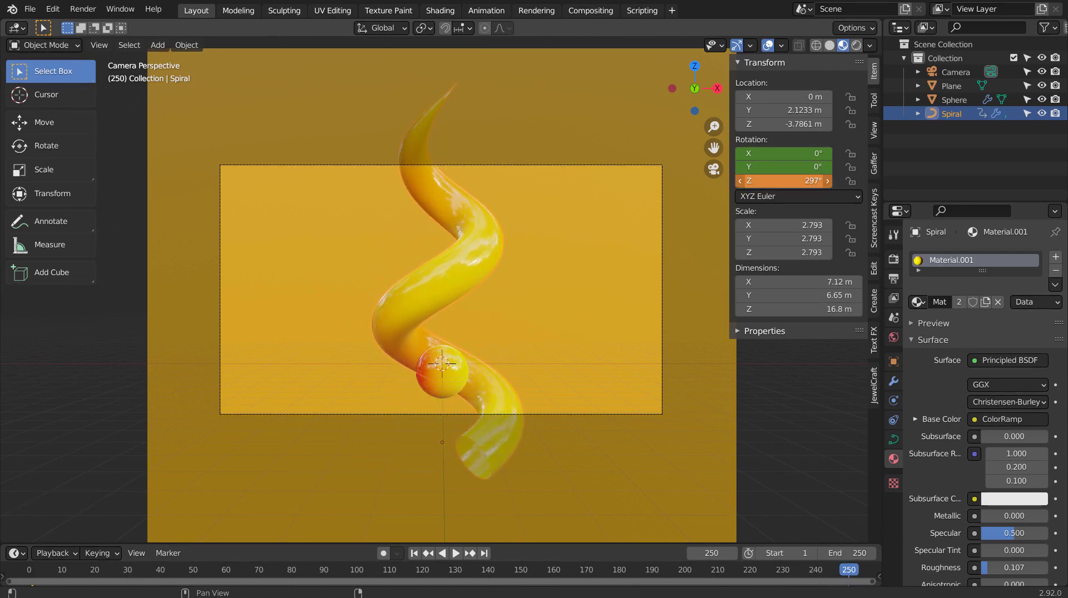
key("Return")
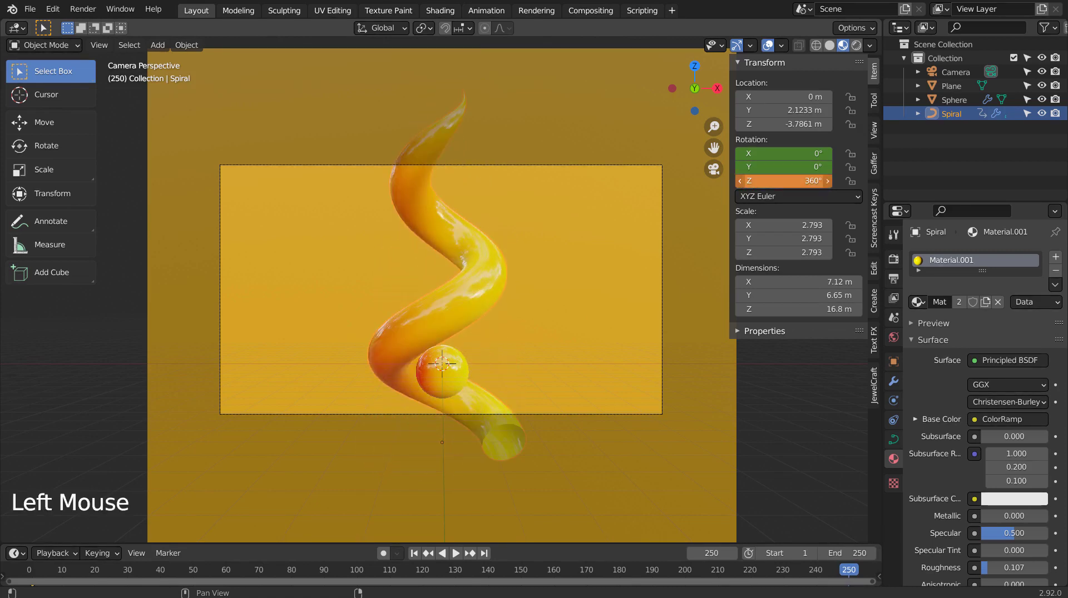
key("i")
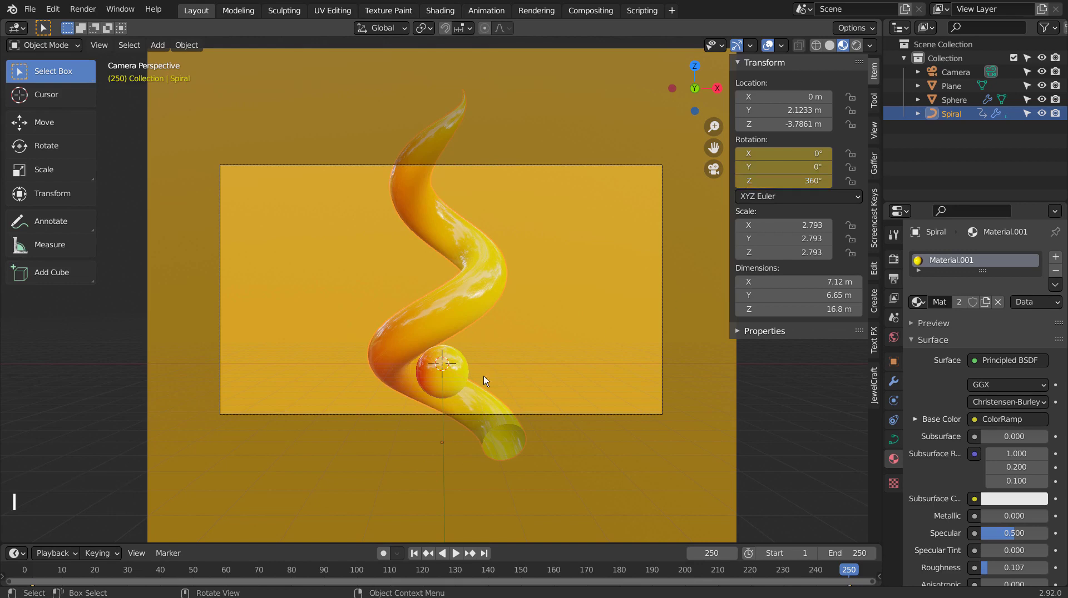
left_click(414, 553)
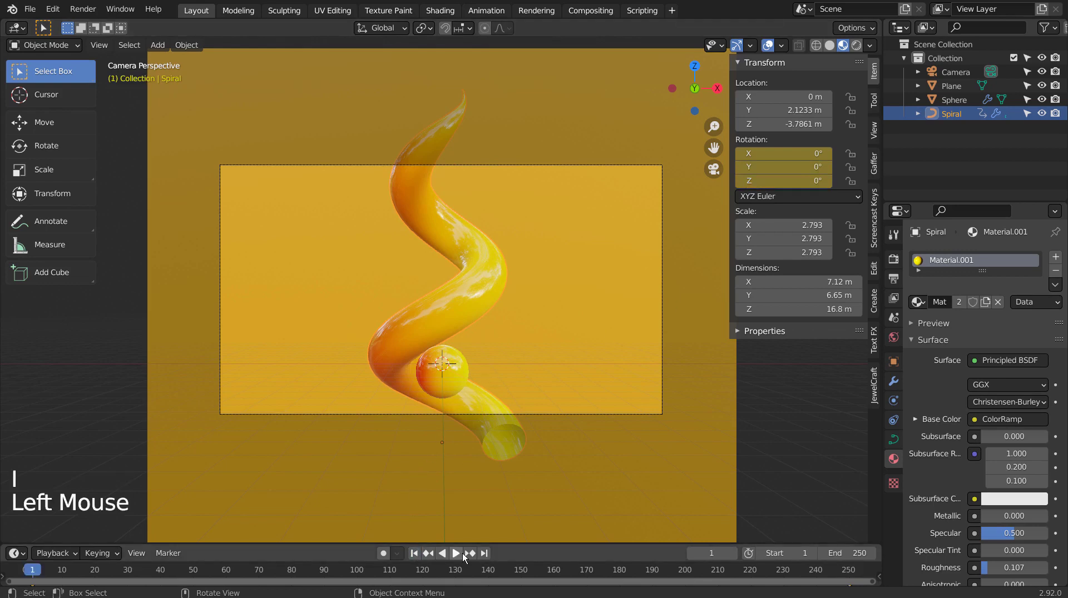
Play the animation and select the backdrop plane to check the spiral's rotation
left_click(462, 553)
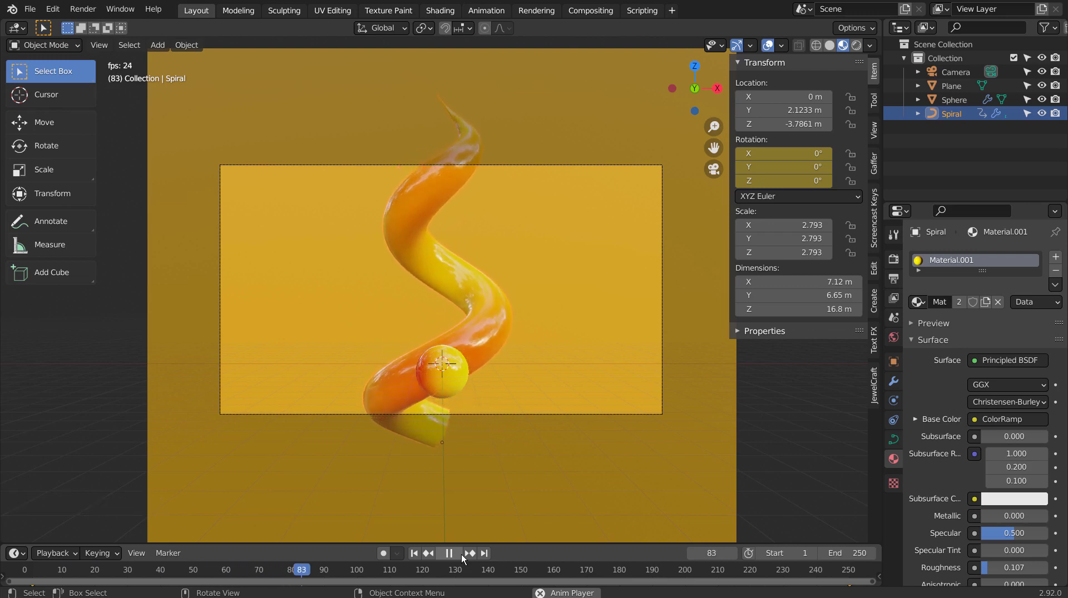
left_click(621, 290)
key("shift+grave")
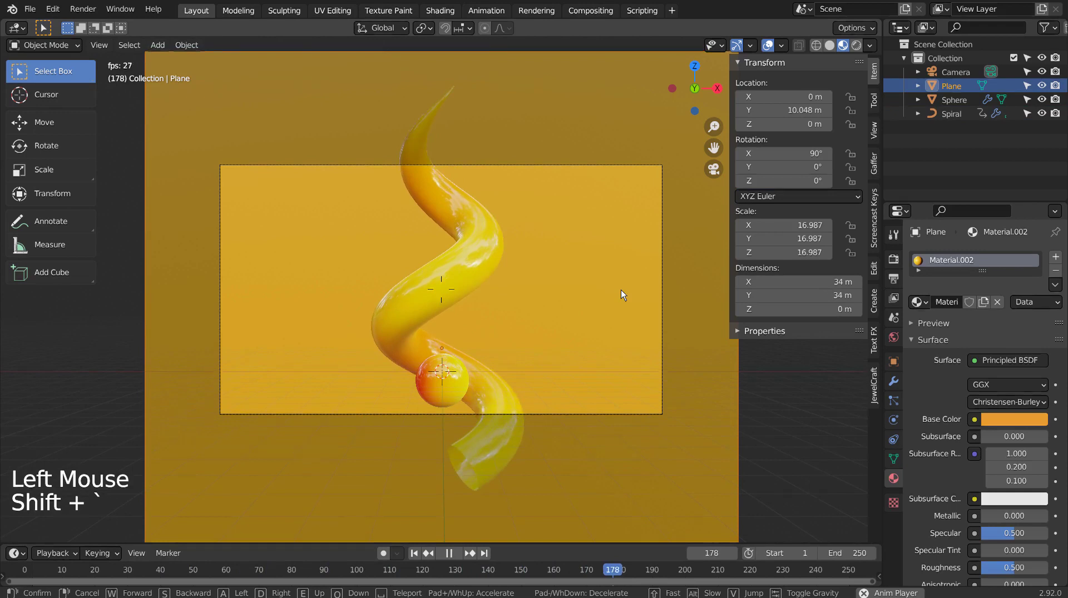
left_click(433, 389)
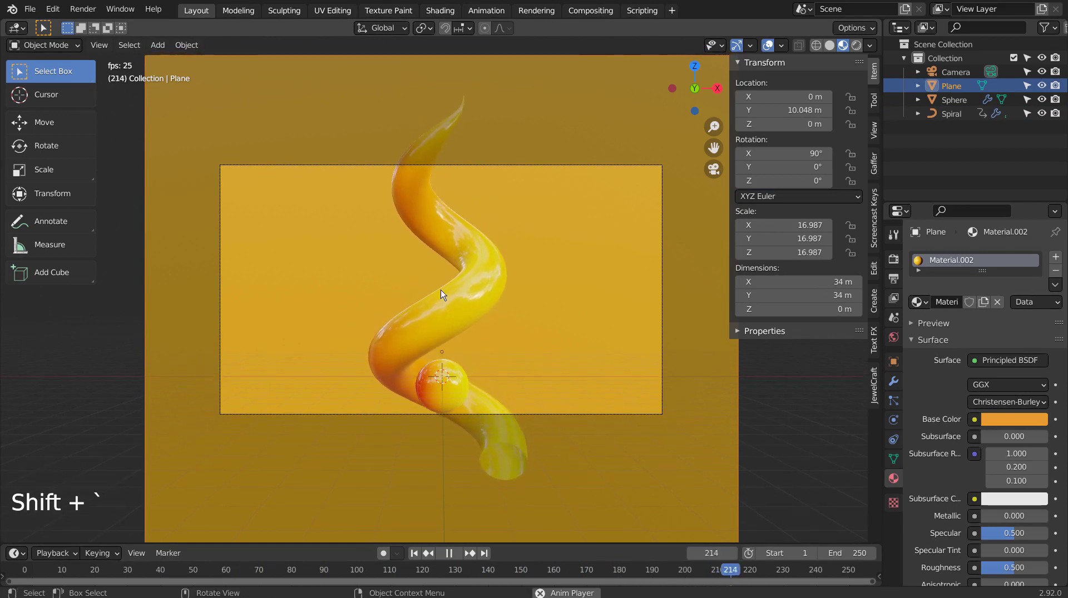
Move the sphere vertically to about Z 0.62 m, then stop playback at frame 1
left_click(433, 389)
key("g")
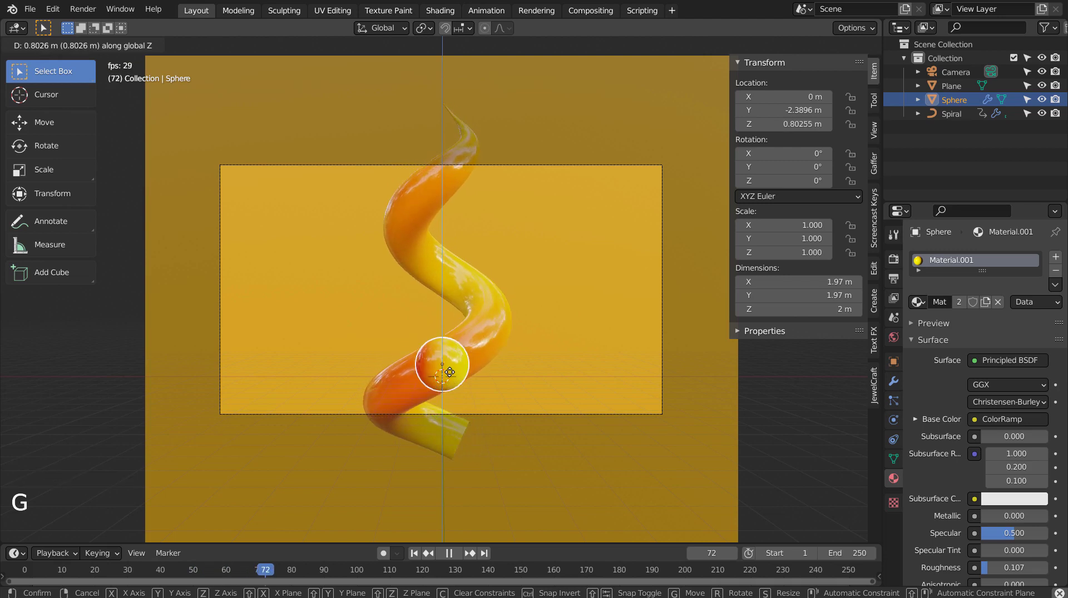
left_click(450, 376)
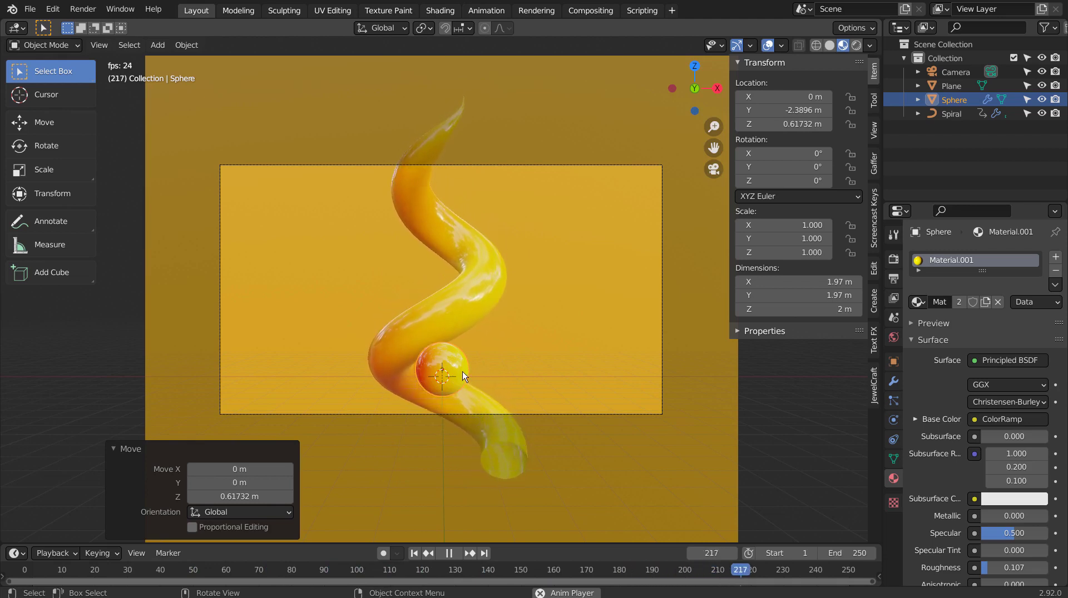
left_click(451, 555)
left_click(414, 553)
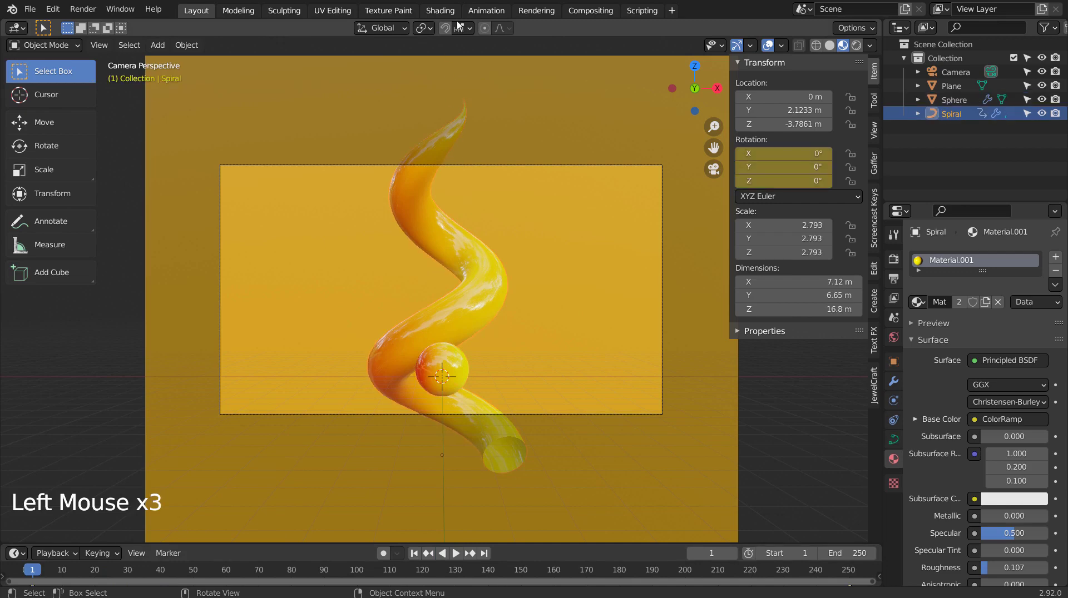
In the Animation workspace, select the Spiral to list its keyframes at frames 1 and 250
left_click(486, 10)
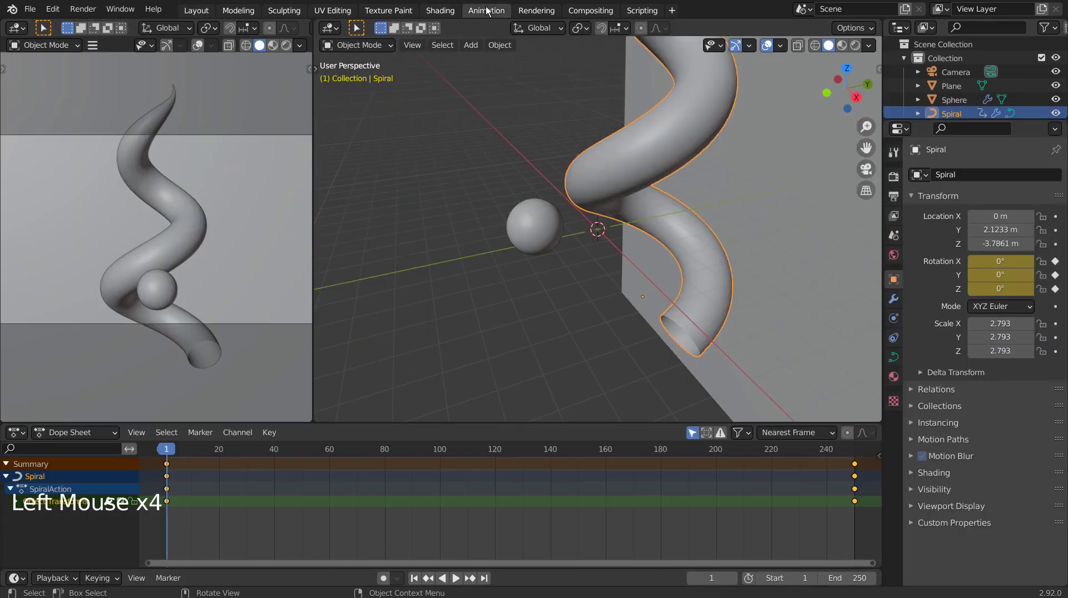
left_click(659, 148)
left_click(633, 188)
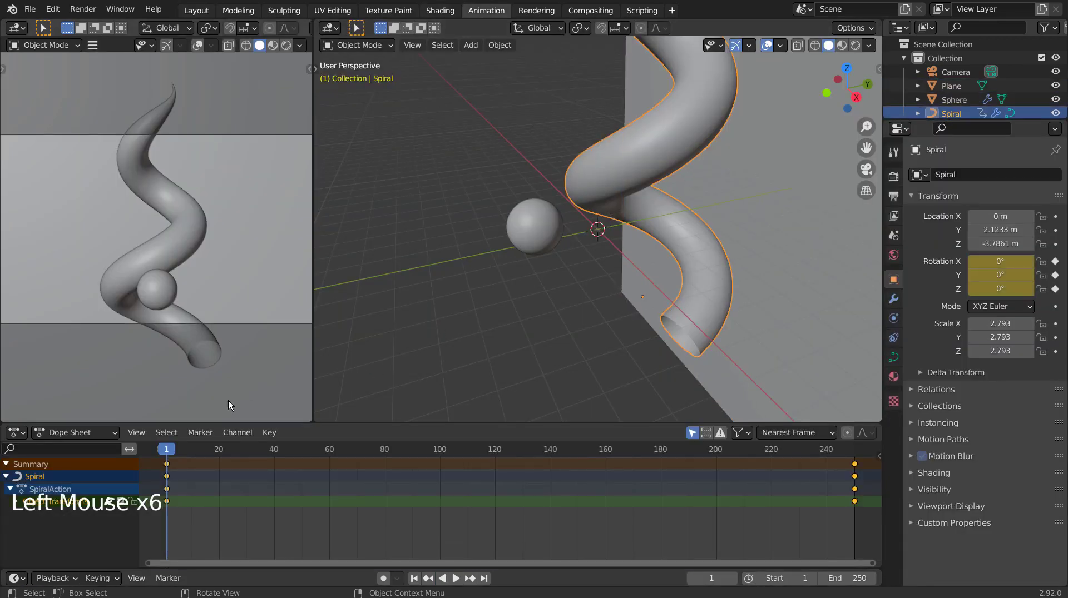
left_click(234, 432)
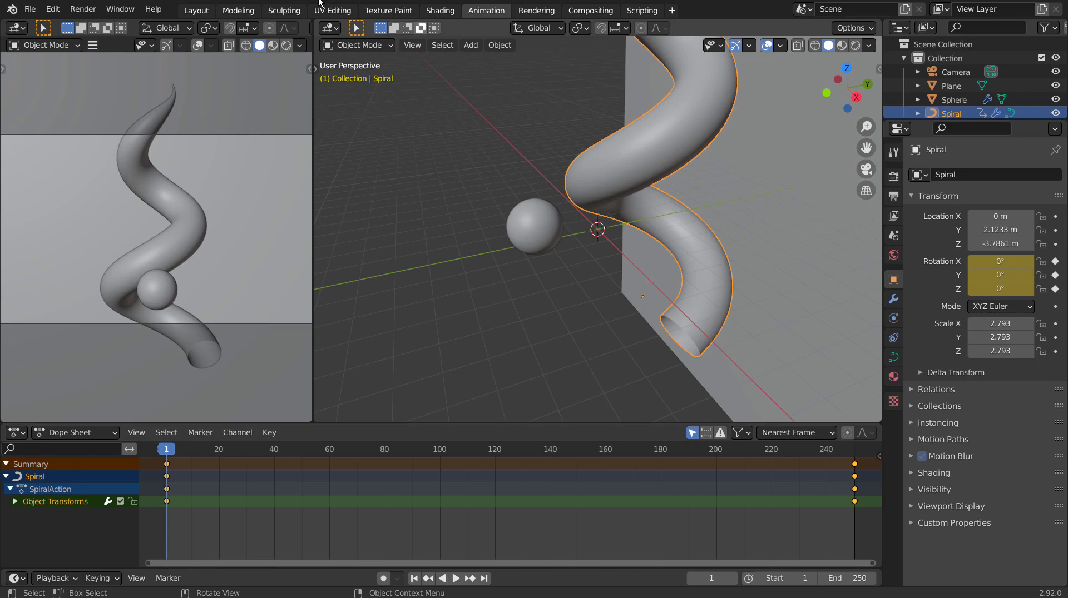
Back in Layout, play the spiral's spin loop, select the sphere, and stop playback
left_click(189, 11)
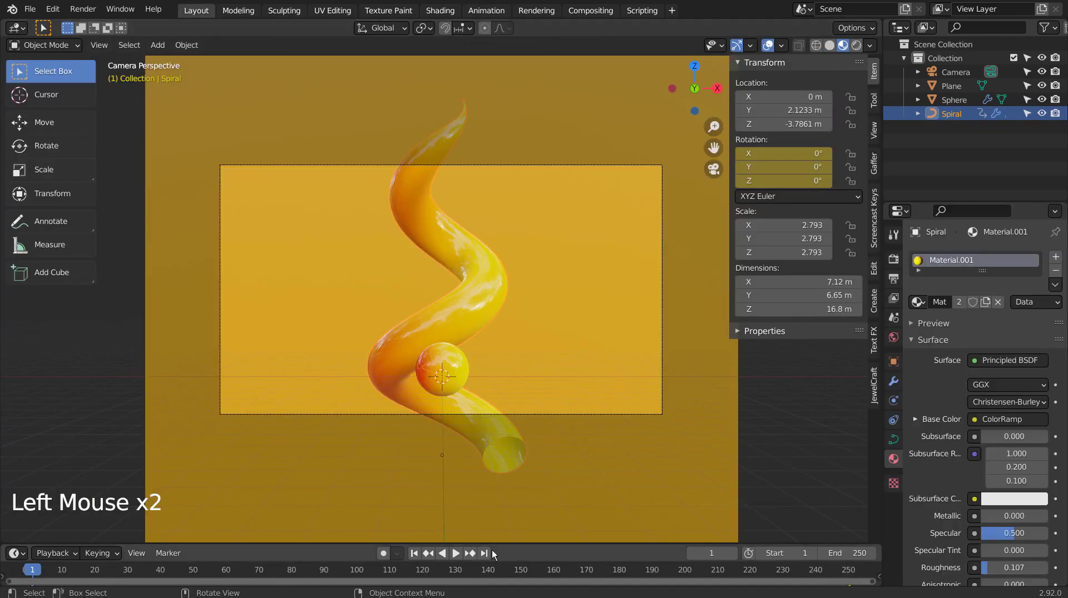
left_click(455, 553)
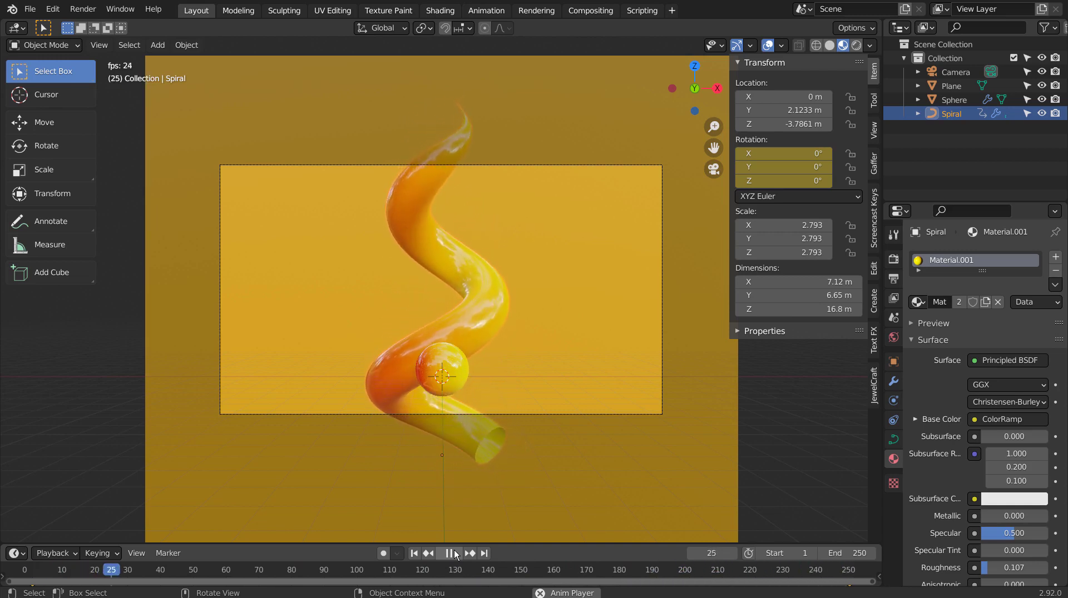
left_click(449, 429)
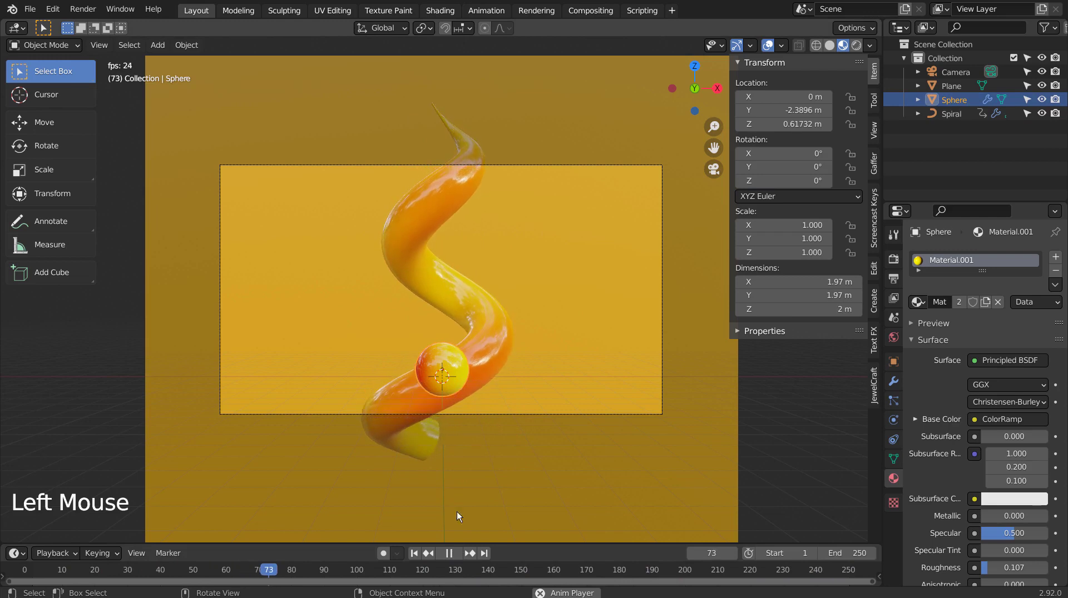
left_click(452, 554)
Keyframe the backdrop plane's location (Y 10.048 m) at frames 1 and 50
left_click(413, 553)
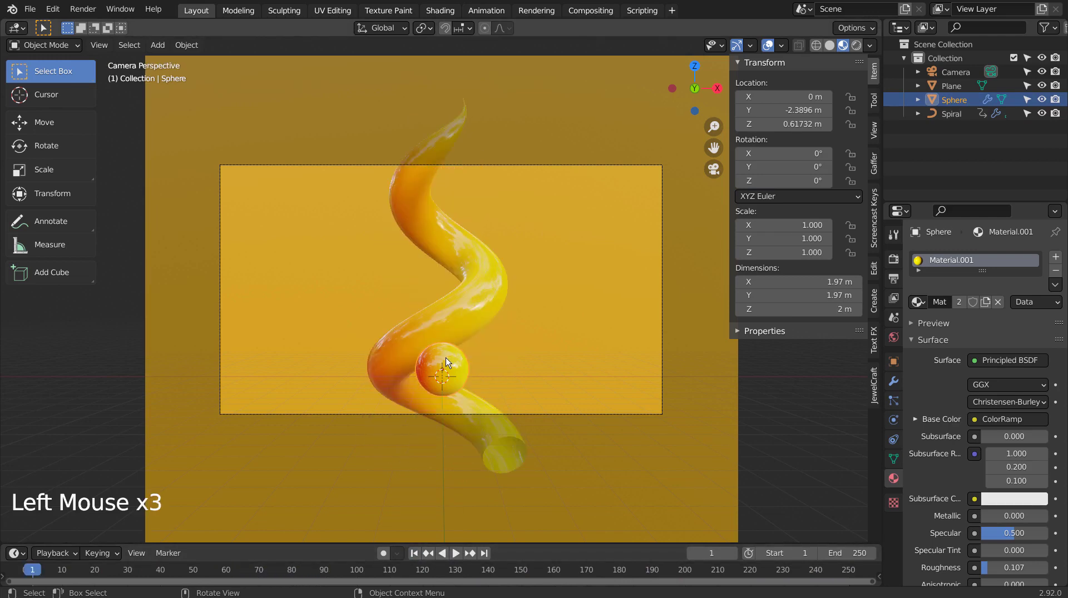
left_click(445, 358)
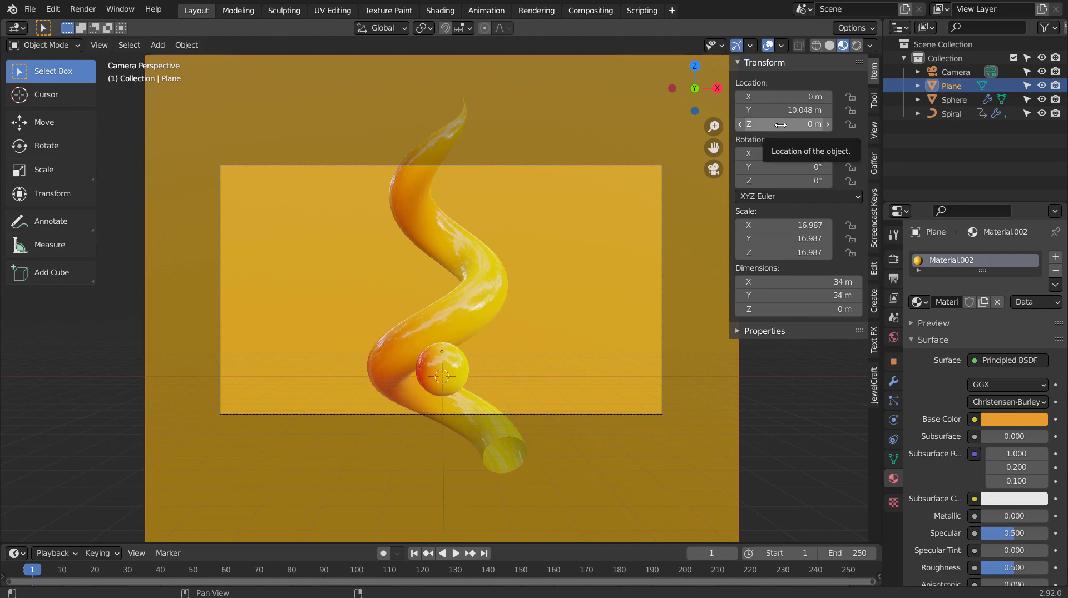
key("i")
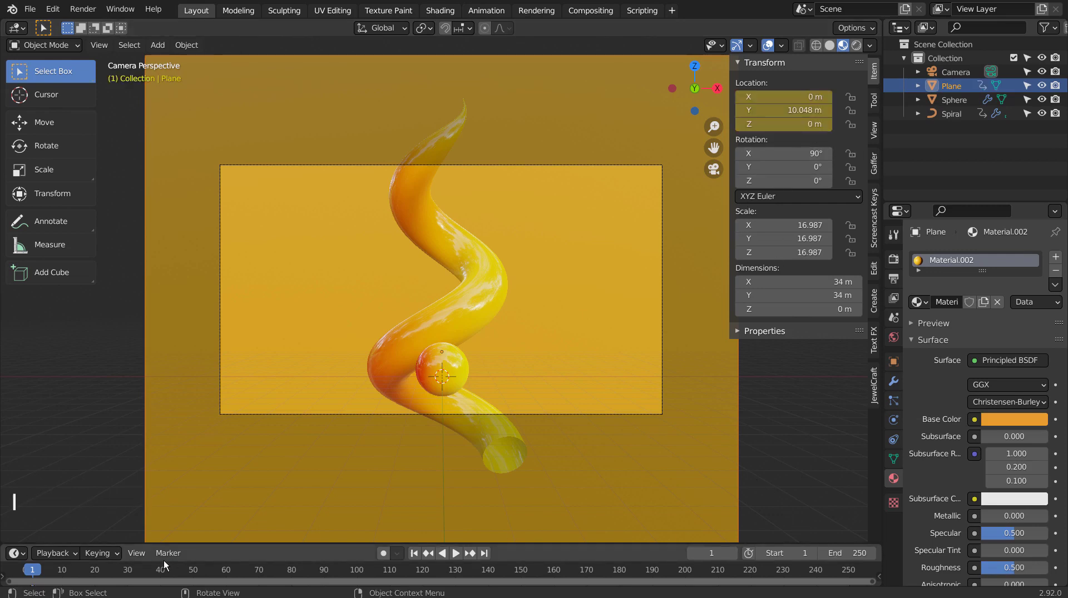
left_click(192, 572)
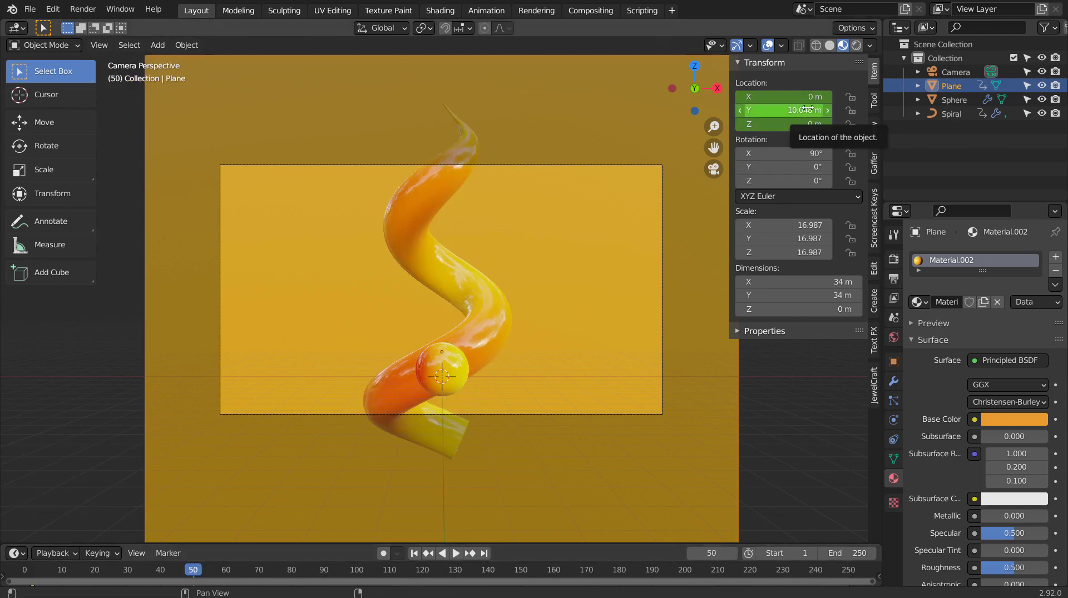
key("i")
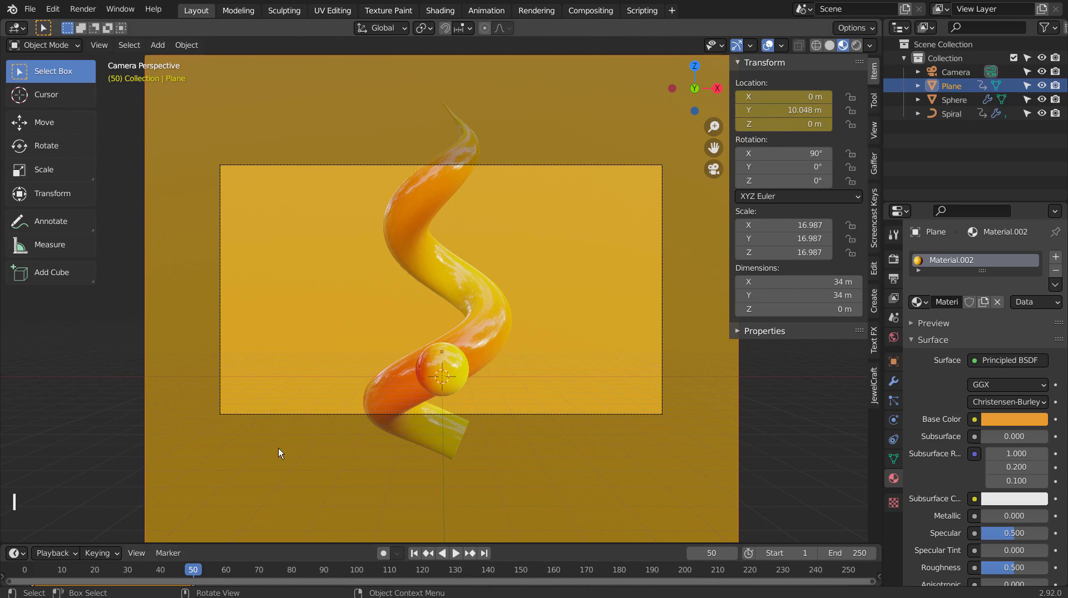
left_click(109, 570)
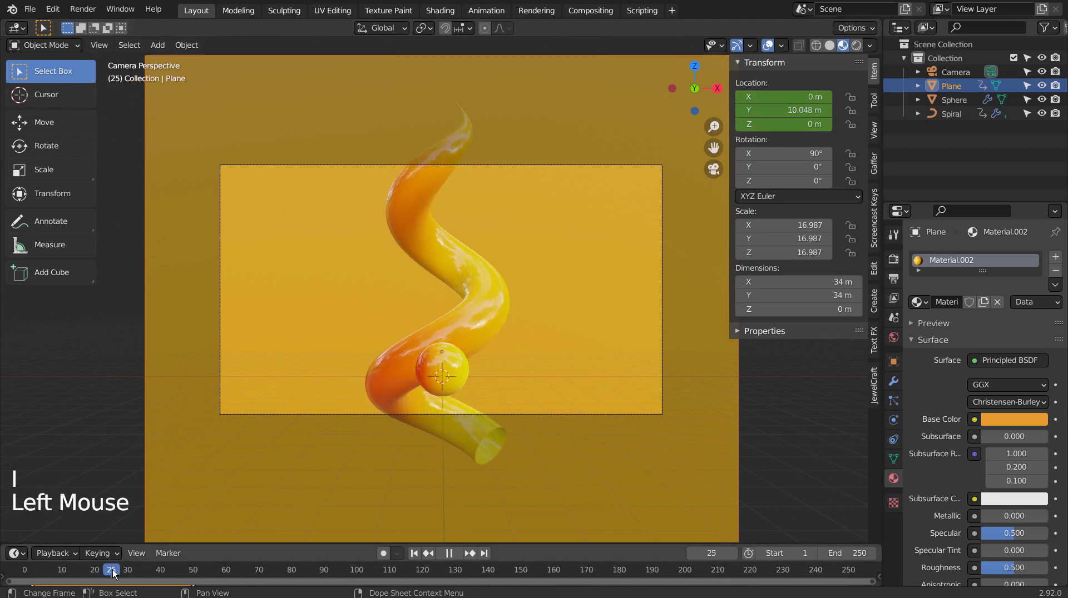
Raise the sphere to Z 6.5033 m and keyframe its location at frame 25
left_click(456, 372)
key("g")
key("z")
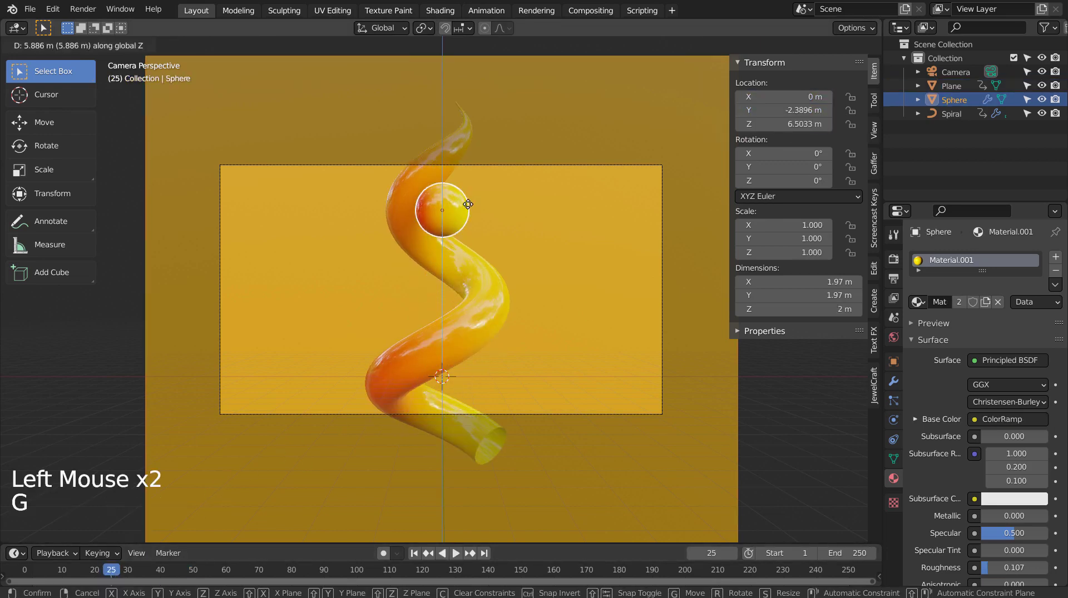
left_click(469, 205)
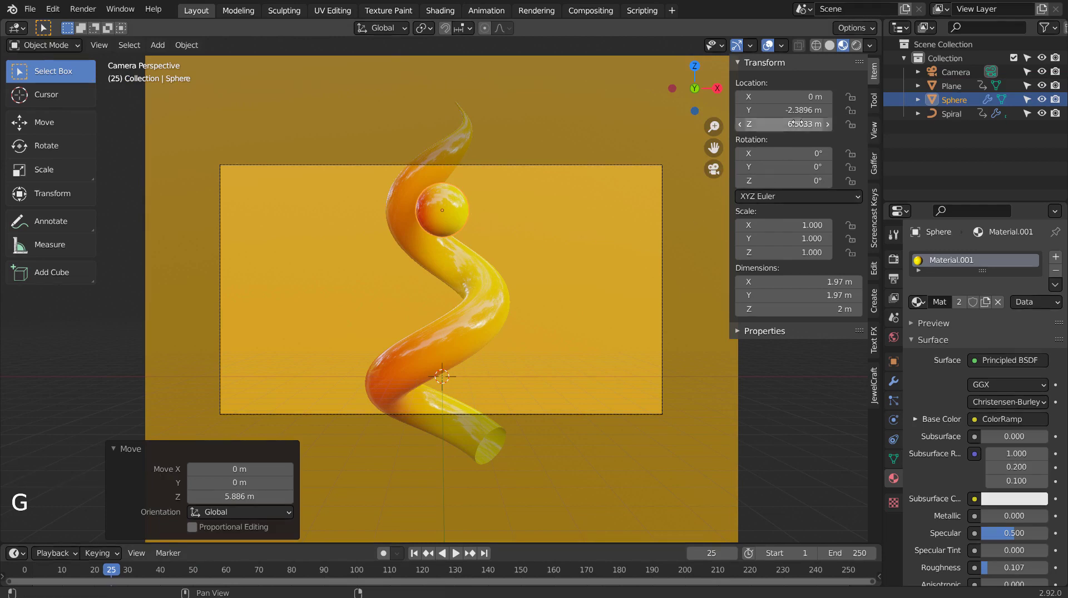
key("i")
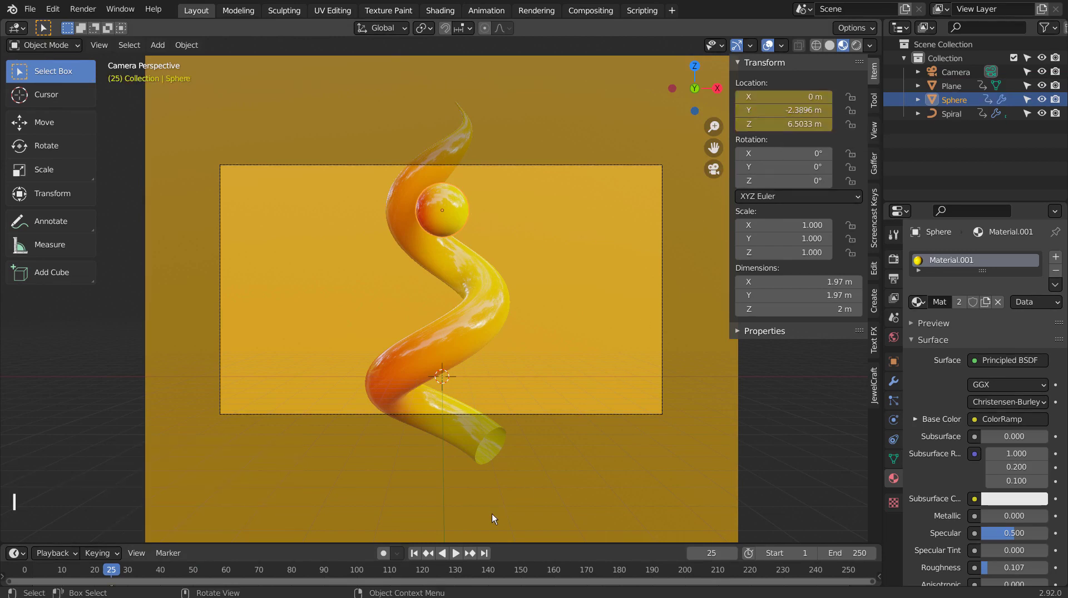
left_click(426, 554)
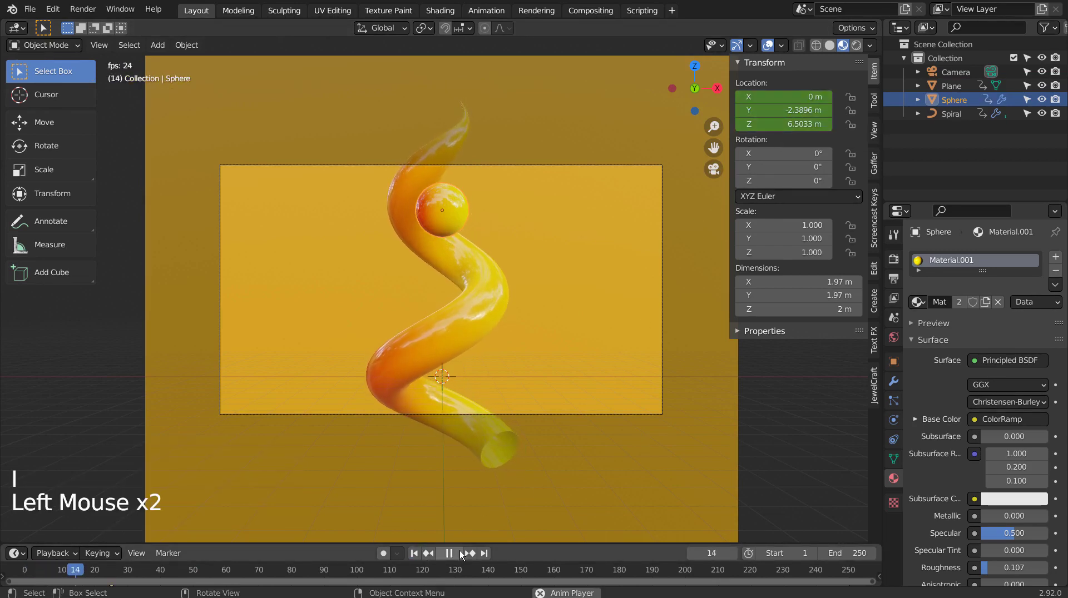
left_click(428, 554)
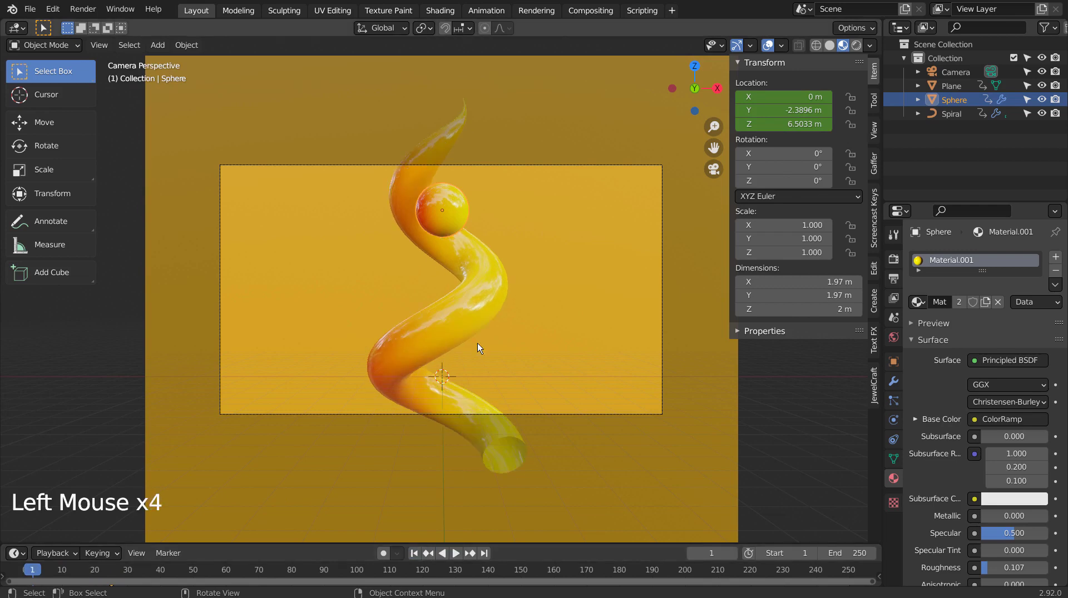
Lower the sphere onto the spiral's base and keyframe its location at frame 1
left_click(445, 207)
left_click(449, 217)
key("g")
key("z")
left_click(550, 371)
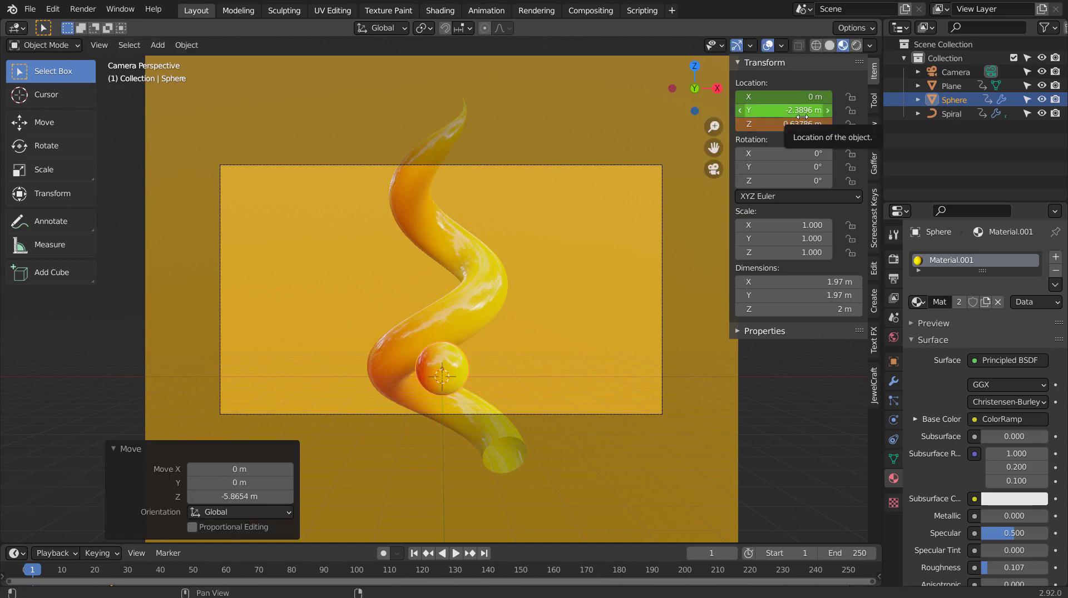
key("i")
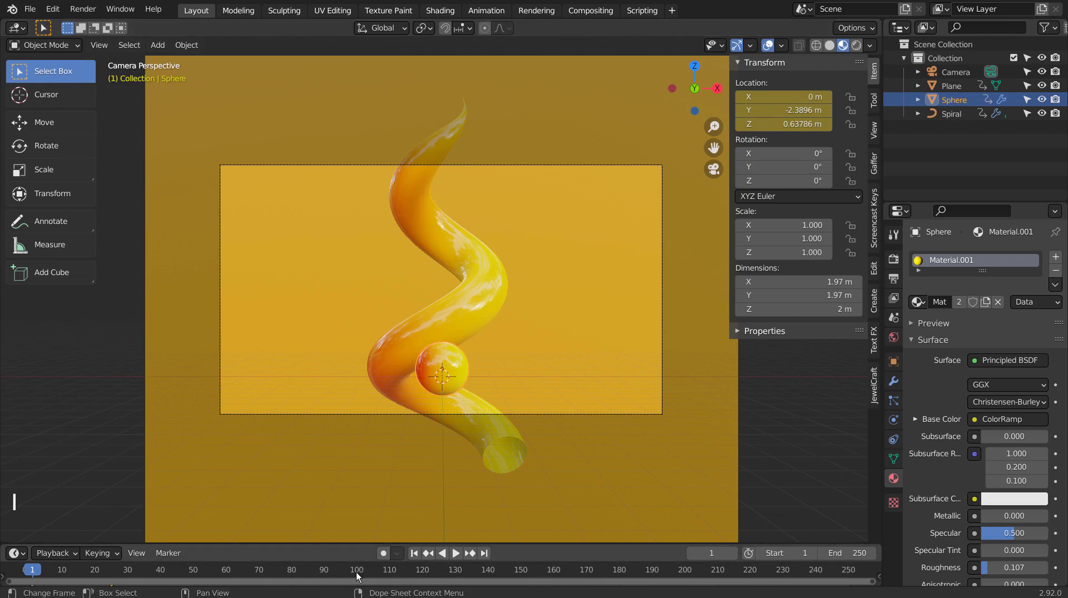
Scrub between frames 50 and 1 and copy the sphere's low Z value 0.63786 m
left_click(358, 571)
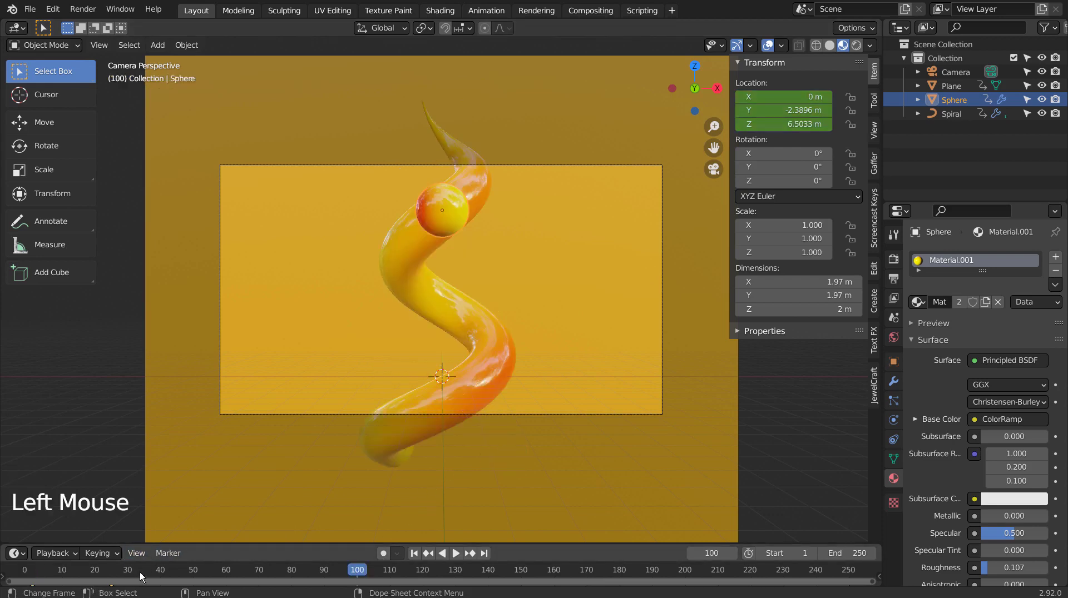
left_click(189, 571)
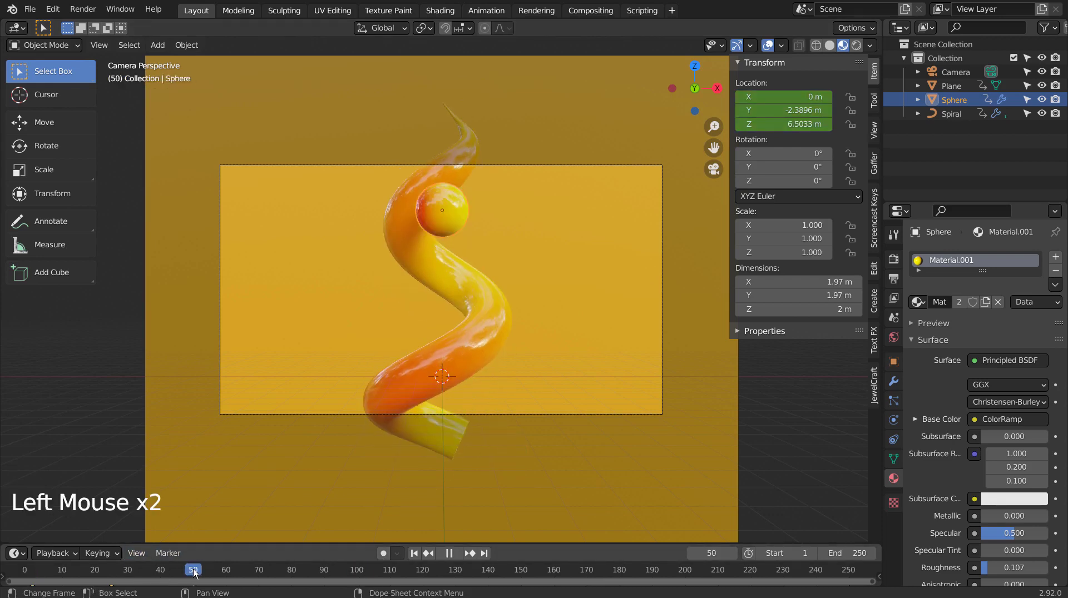
left_click_drag(194, 572, 194, 573)
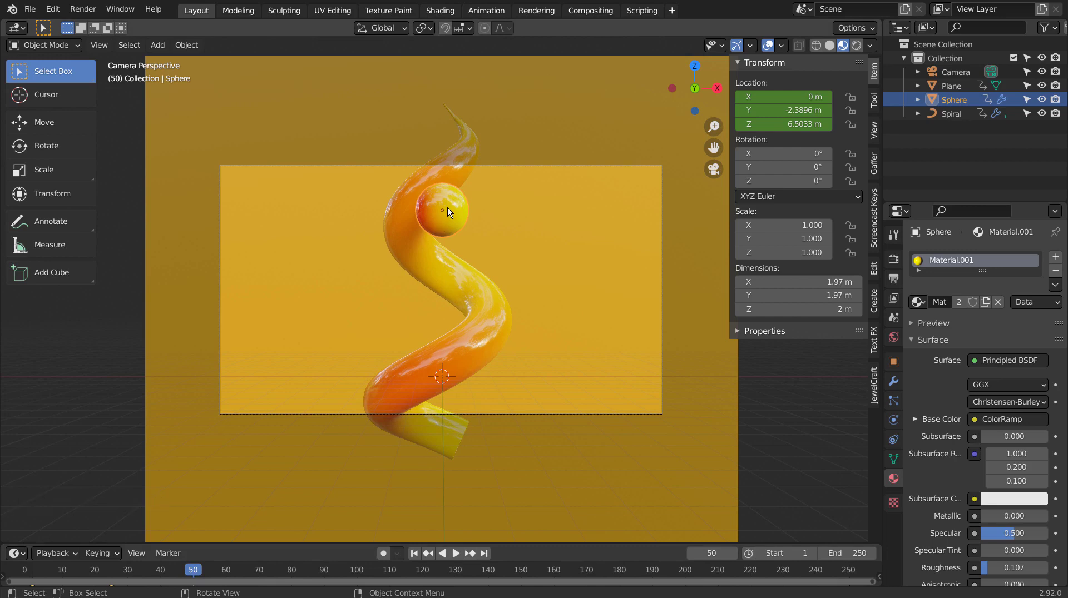
left_click(28, 570)
left_click_drag(30, 573, 34, 572)
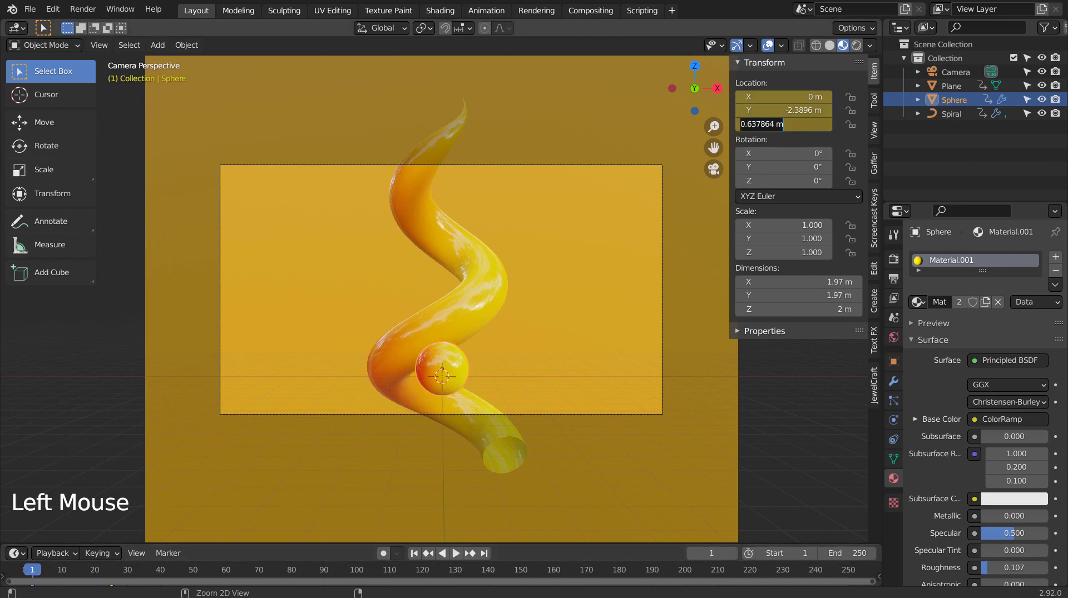
left_click(463, 380)
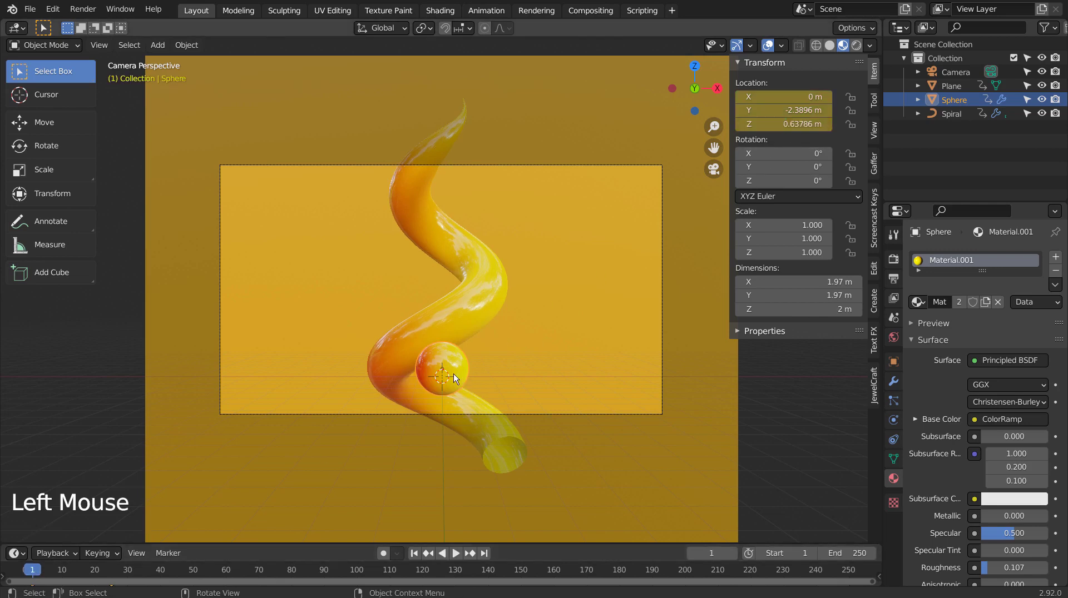
At frame 50, set sphere Z to 0.63786 m, keyframe it, then check frame 25 and play
left_click(196, 572)
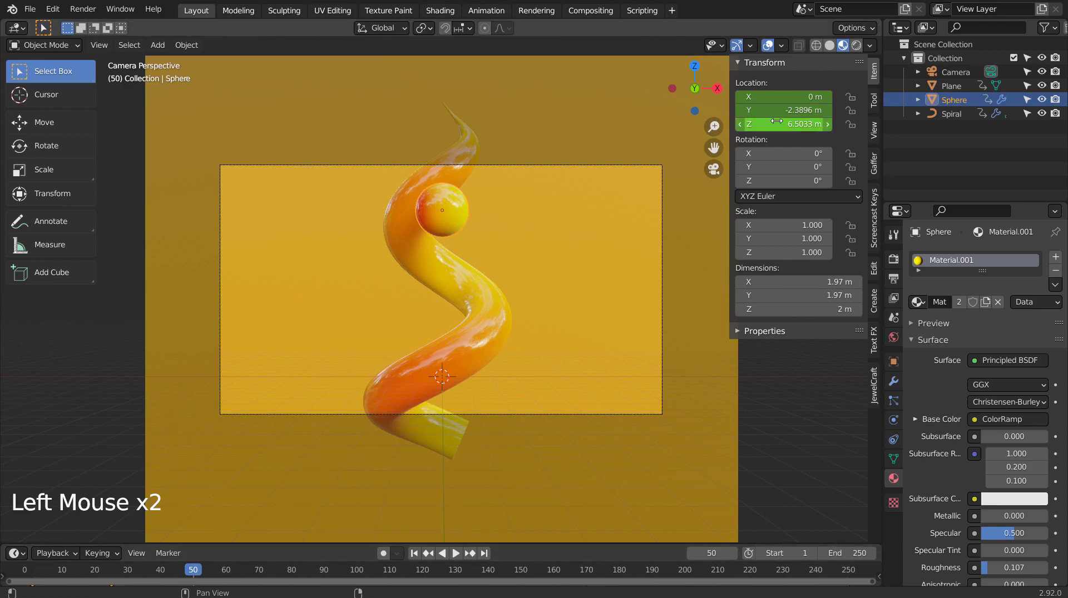
key("ctrl+v")
key("Return")
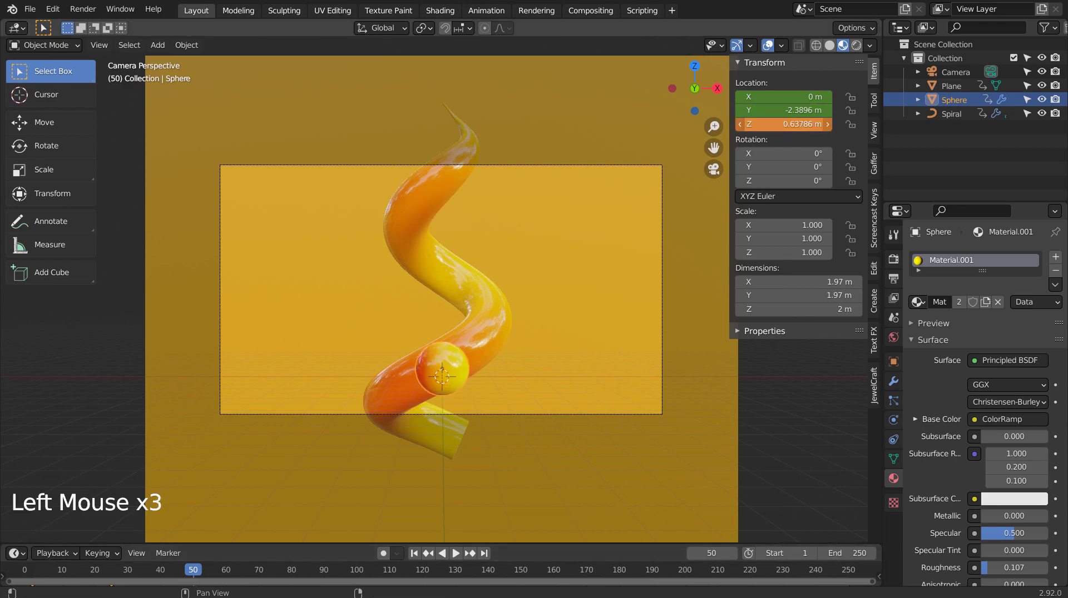
key("i")
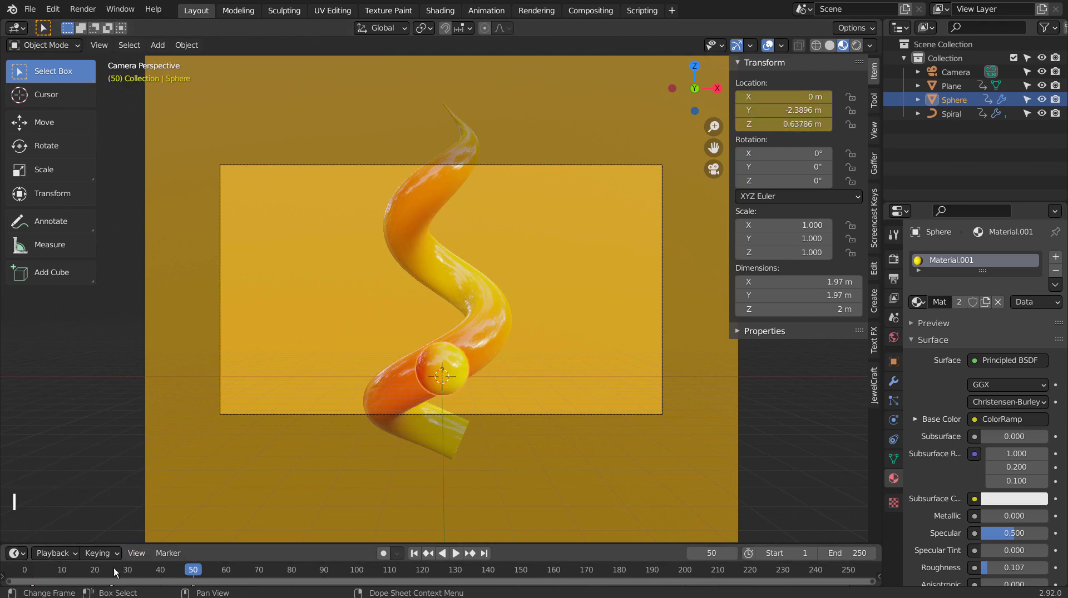
left_click(112, 573)
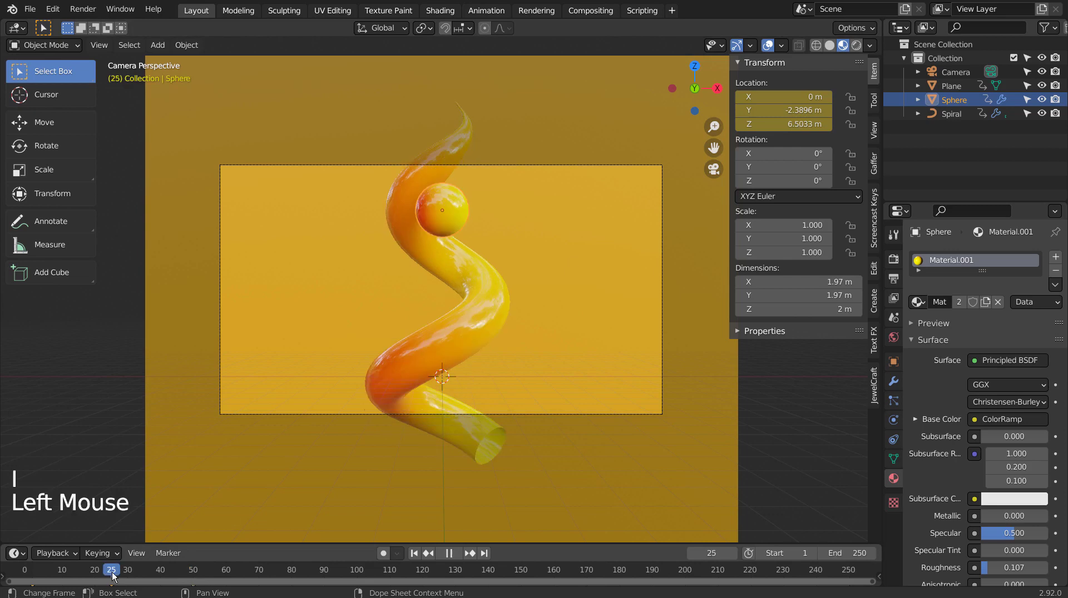
left_click(414, 553)
left_click(458, 553)
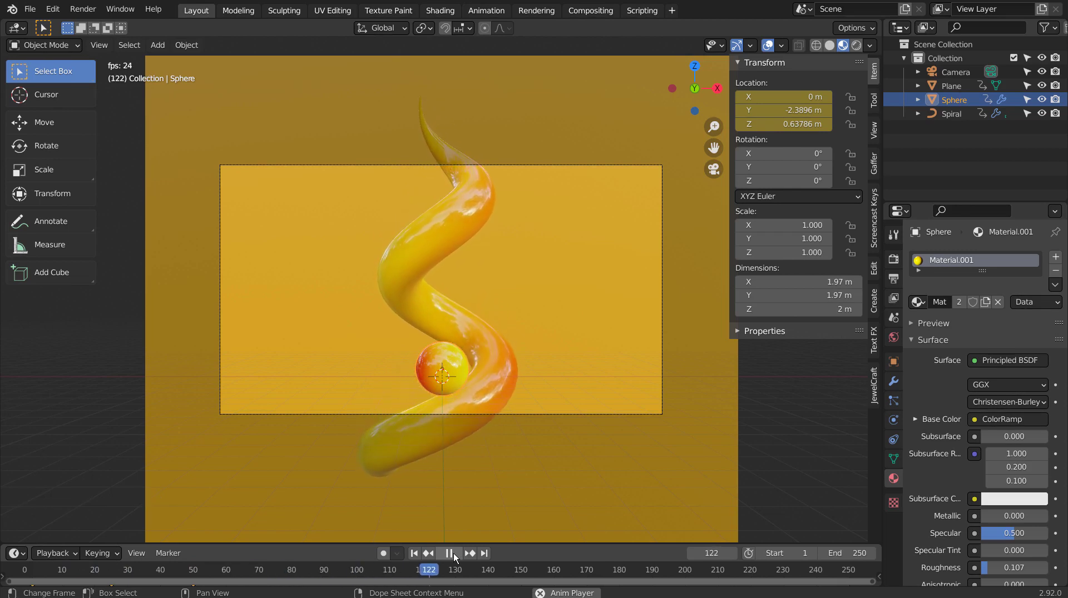
Replay the bounce, rewind to frame 1, and view the sphere's keys 1, 25, 50 in Animation
left_click(452, 553)
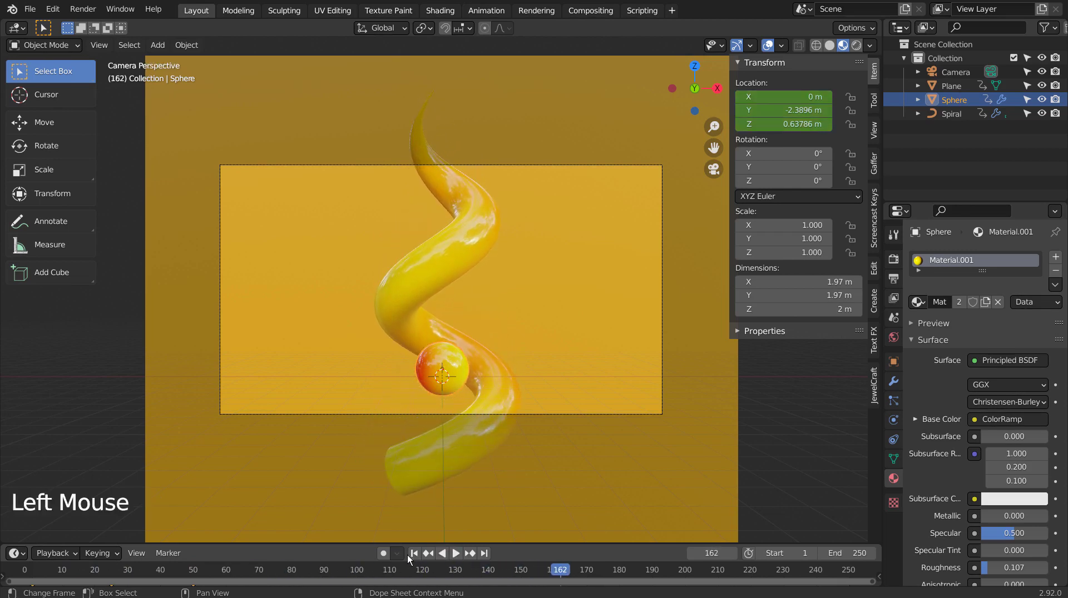
left_click(409, 554)
left_click(453, 553)
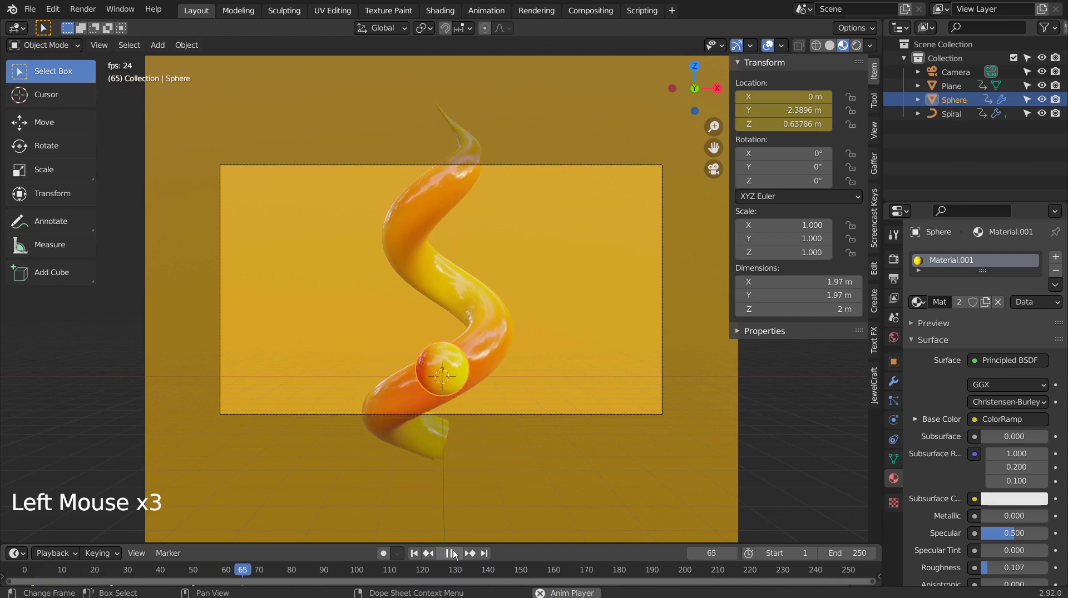
left_click(453, 553)
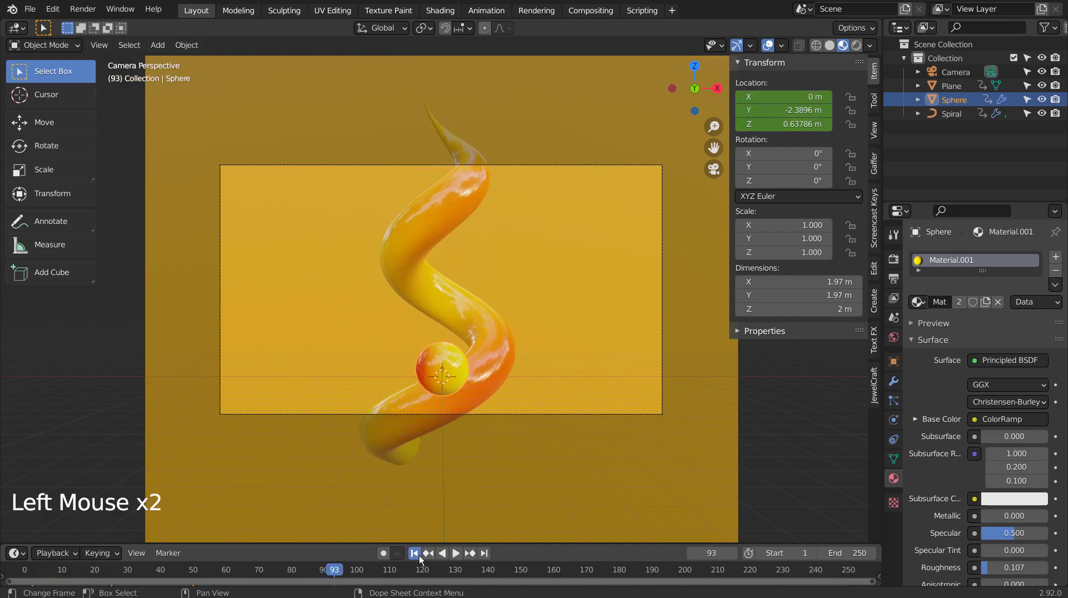
left_click(415, 554)
left_click(440, 352)
left_click(441, 370)
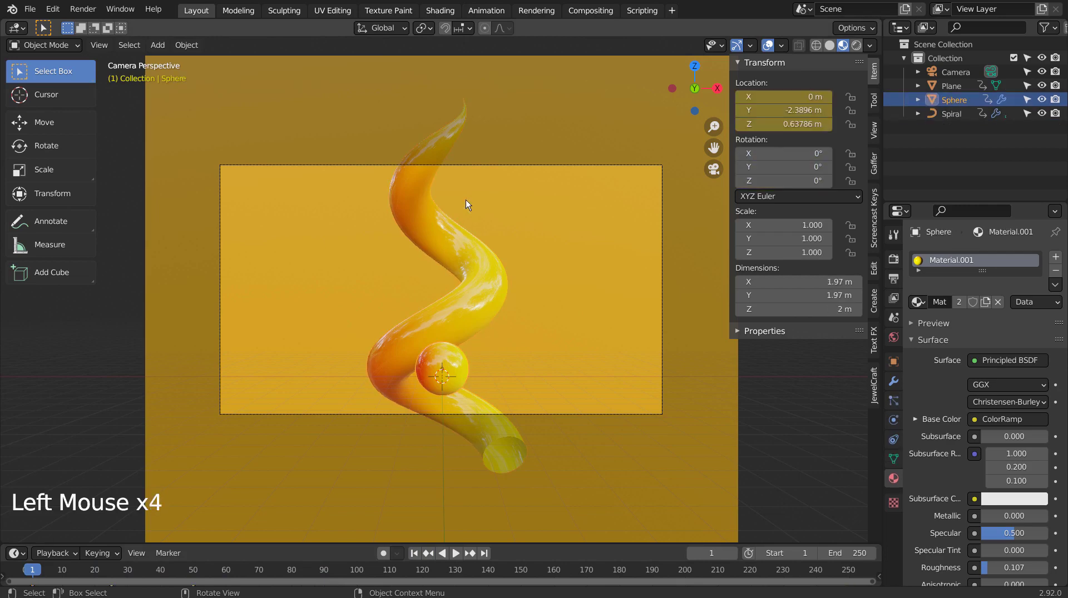
left_click(486, 11)
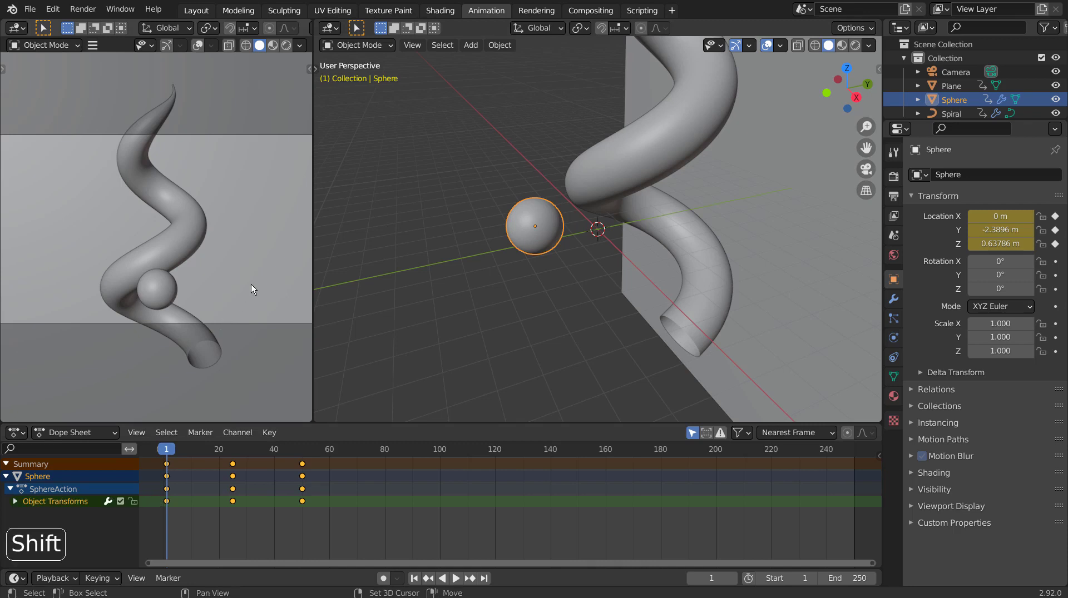
Apply Make Cyclic extrapolation to the sphere's keyframes with Shift+E
key("shift+e")
key("shift+e")
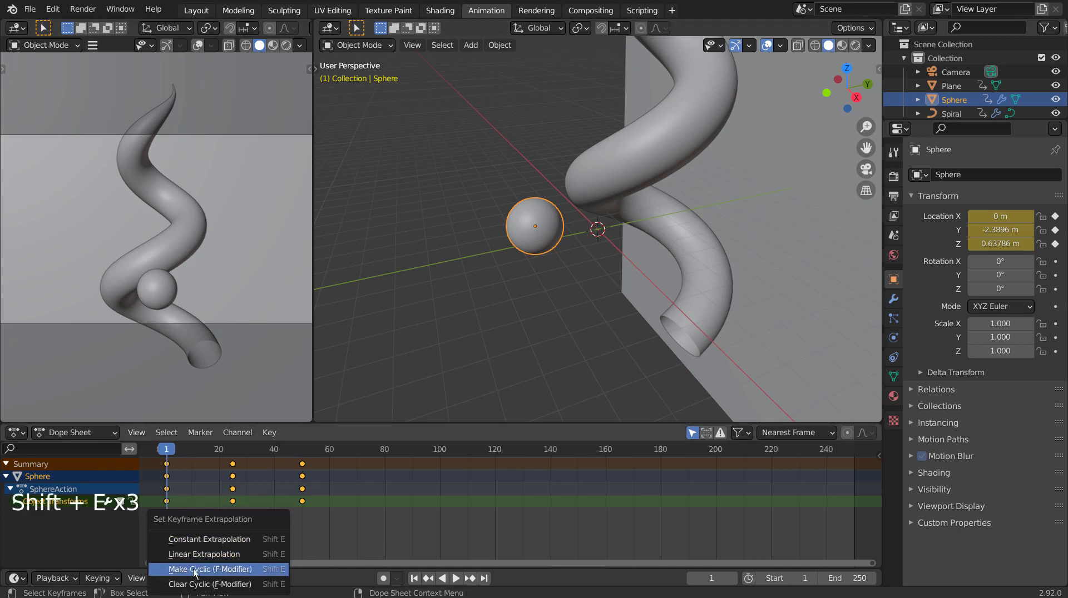
left_click(249, 569)
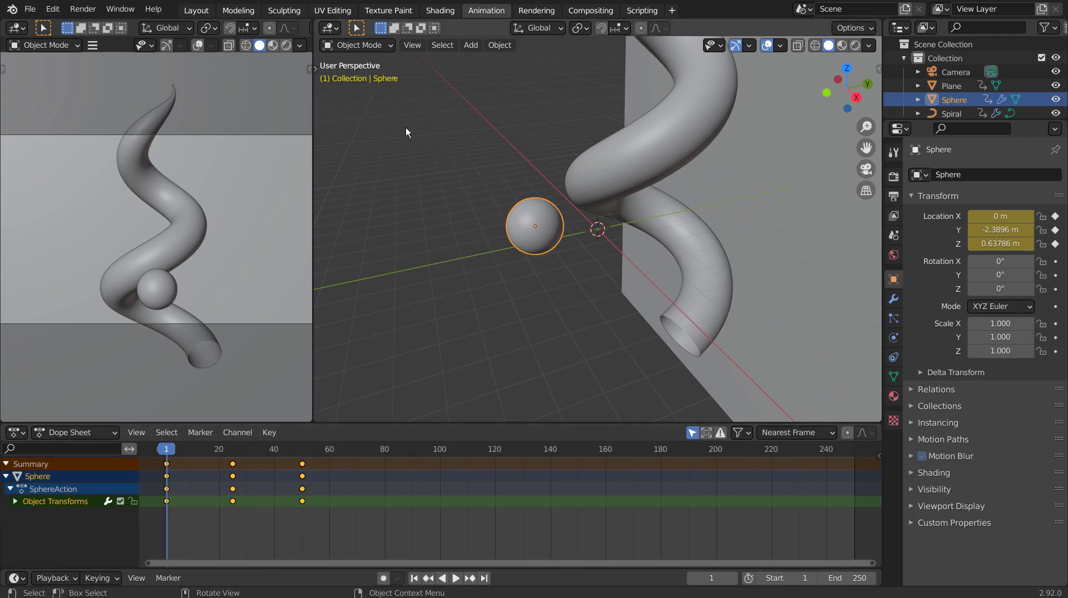
Back in Layout, hide the 3D cursor via Viewport Overlays and play the looping animation
left_click(196, 10)
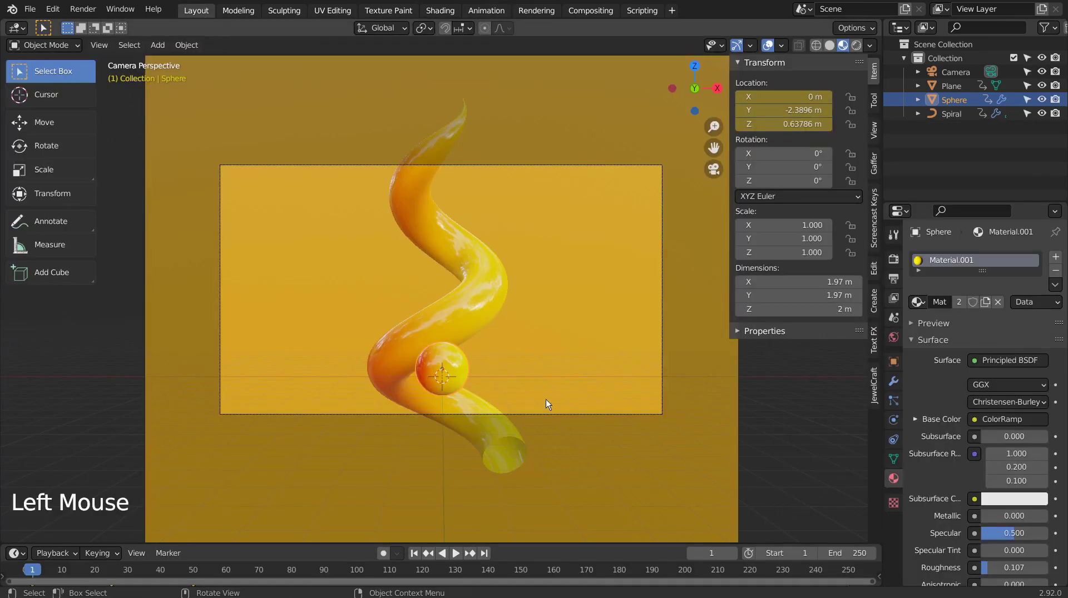
left_click(418, 556)
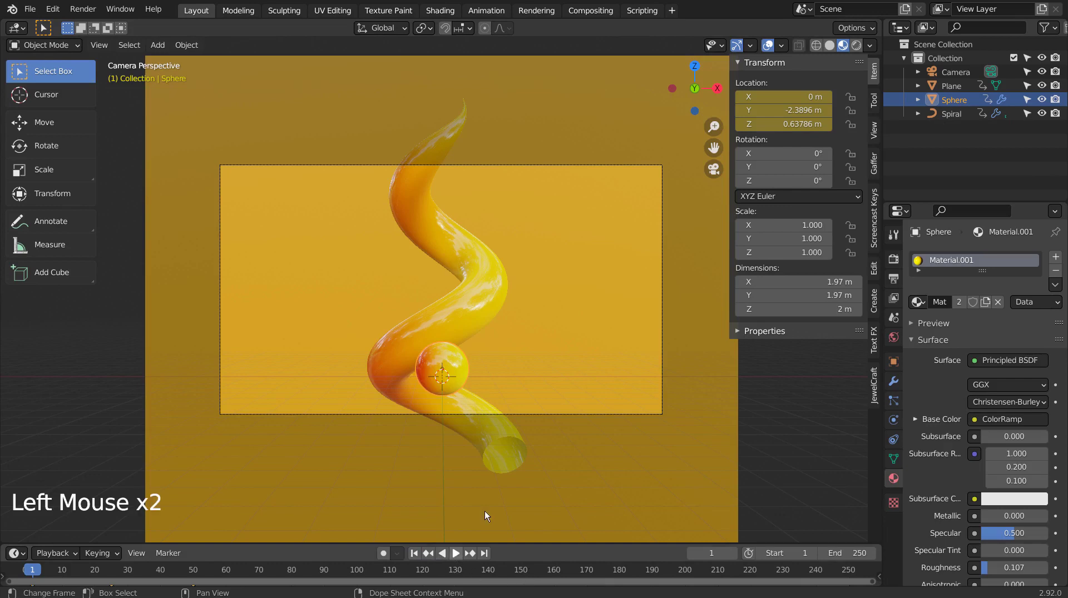
left_click(784, 47)
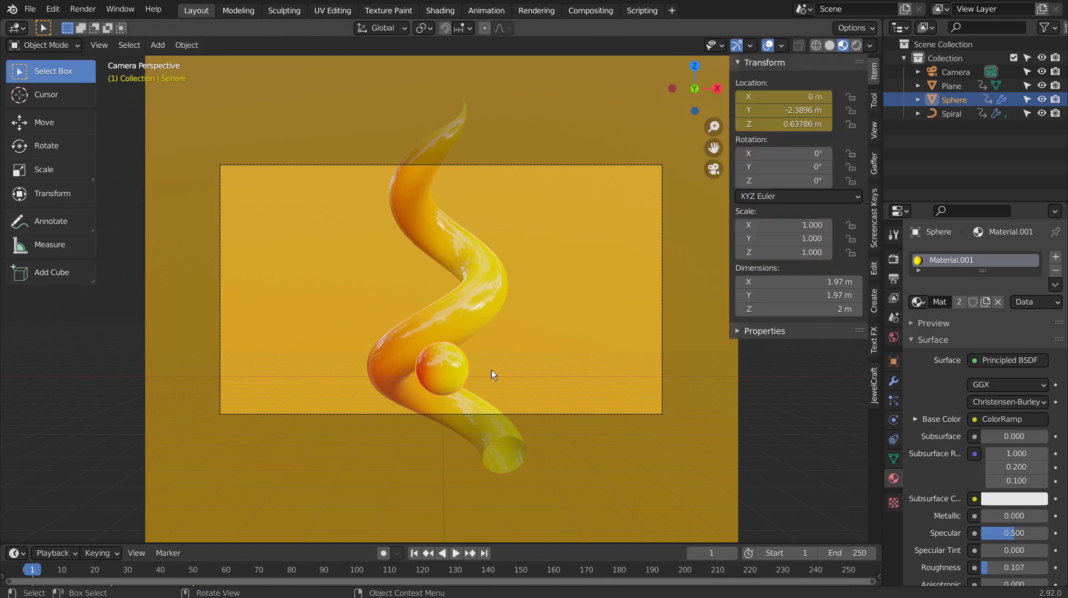
left_click(455, 553)
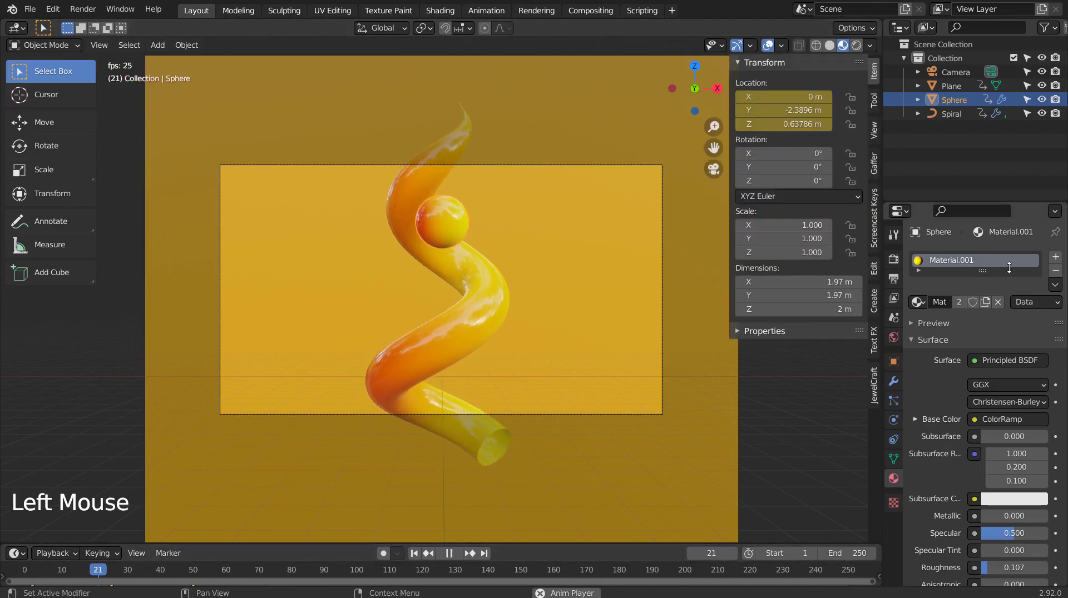